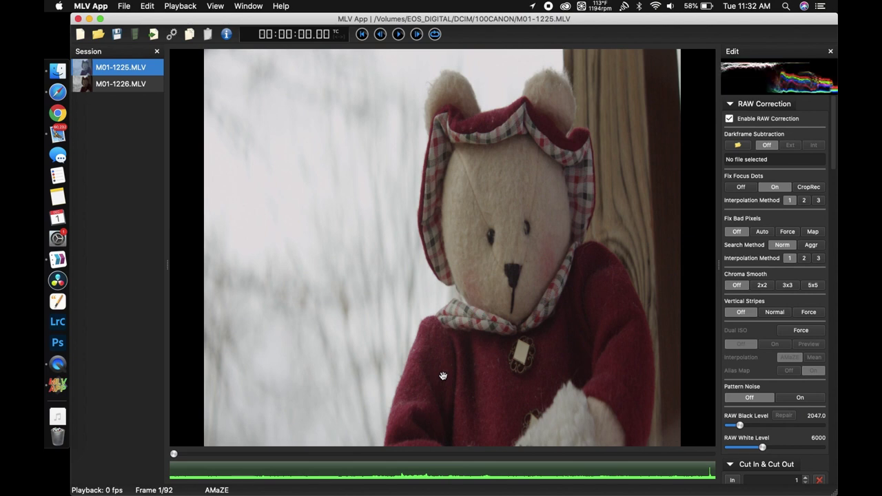
Load clip M01-1225.MLV, hide the clip list and widen the settings panel beside the picture.
left_click(133, 87)
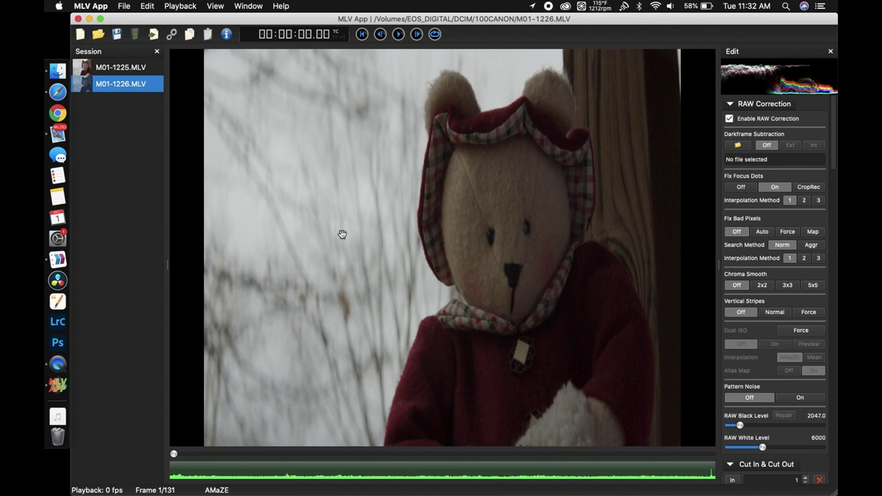
left_click(128, 70)
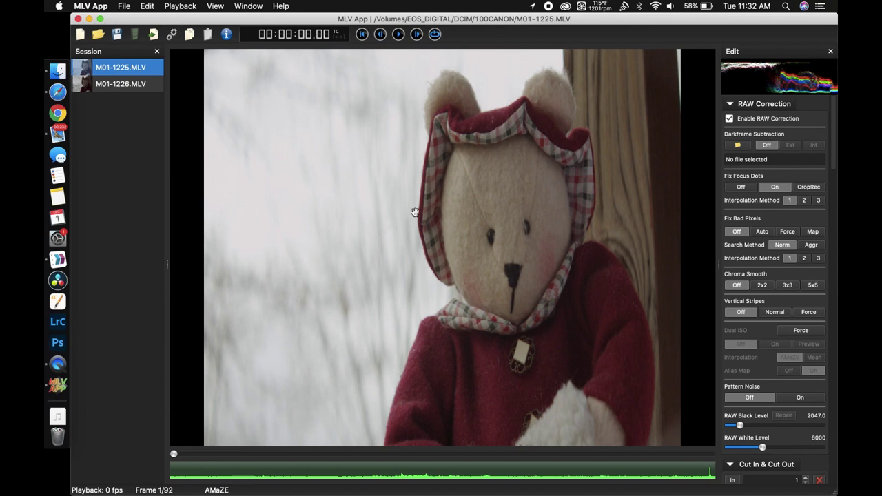
key("ctrl+shift+s")
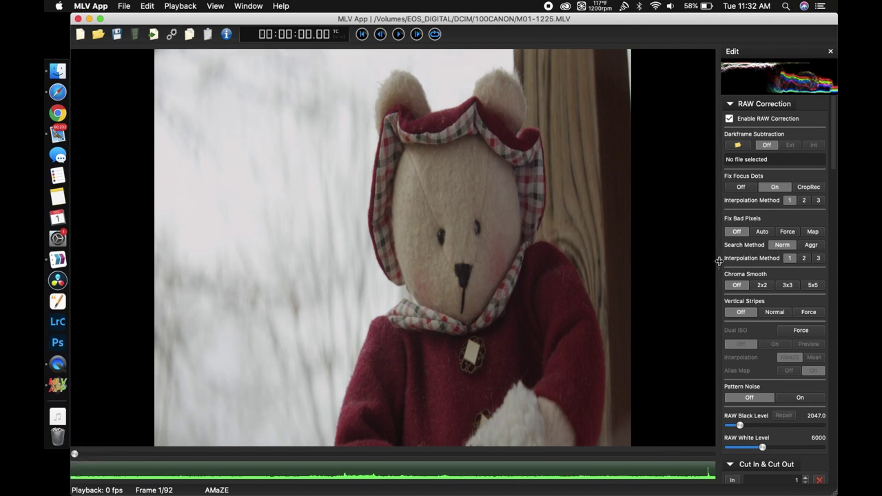
left_click_drag(719, 261, 557, 264)
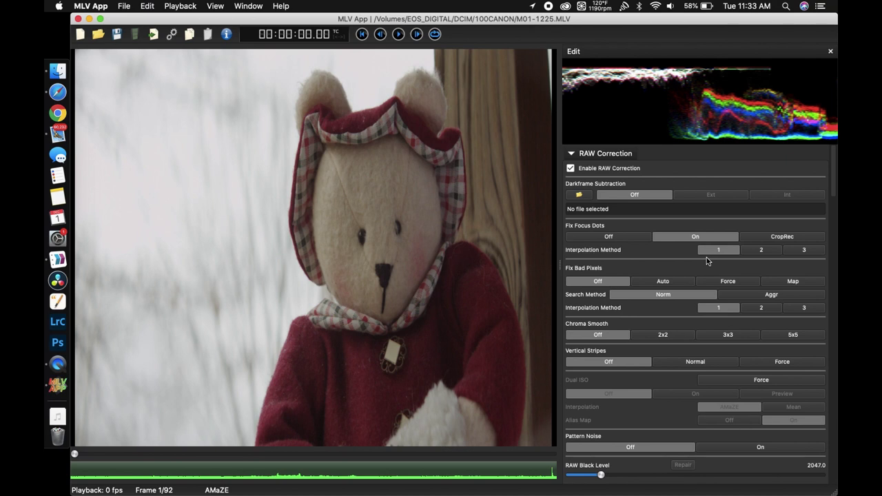
left_click(578, 196)
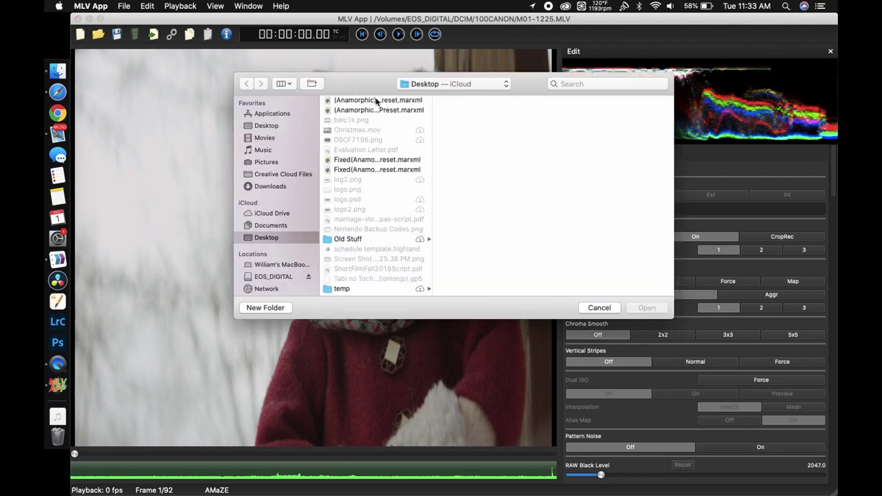
Import the Anamorphic preset receipt and apply all its settings, giving Alexa Log C tonemapping with a LUT.
left_click(377, 101)
left_click(647, 308)
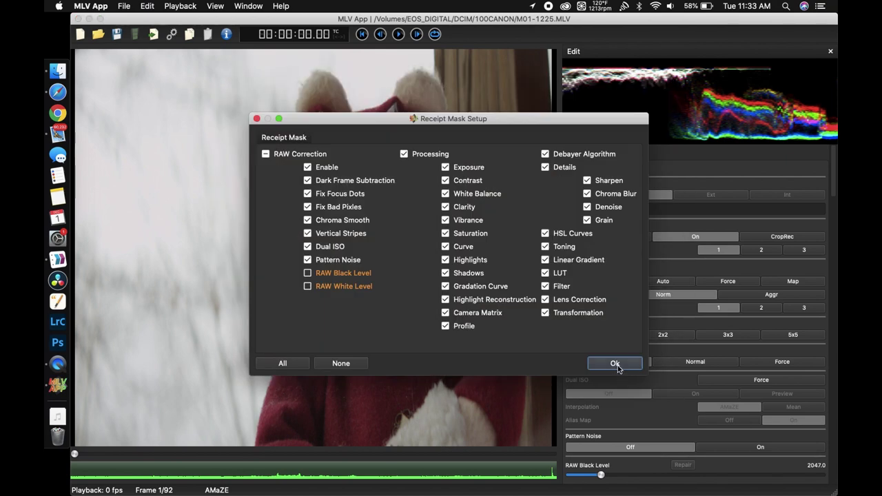
left_click(617, 366)
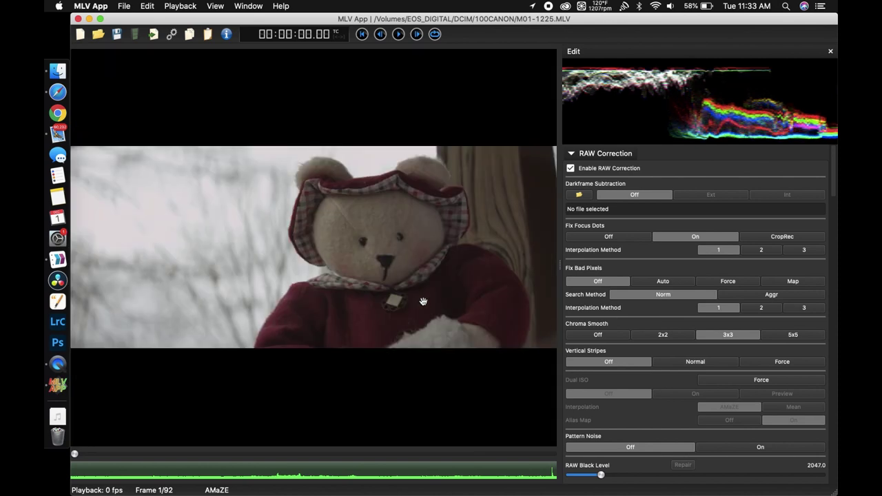
scroll(729, 378, "down", 10)
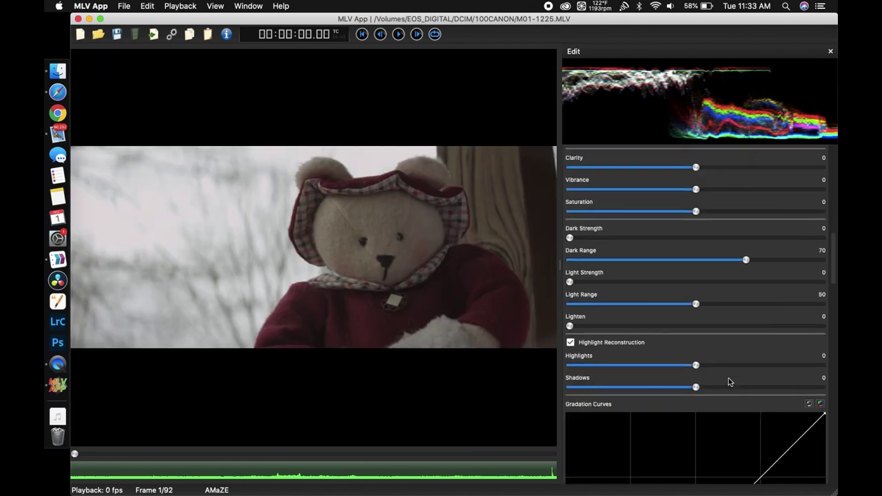
scroll(729, 378, "down", 8)
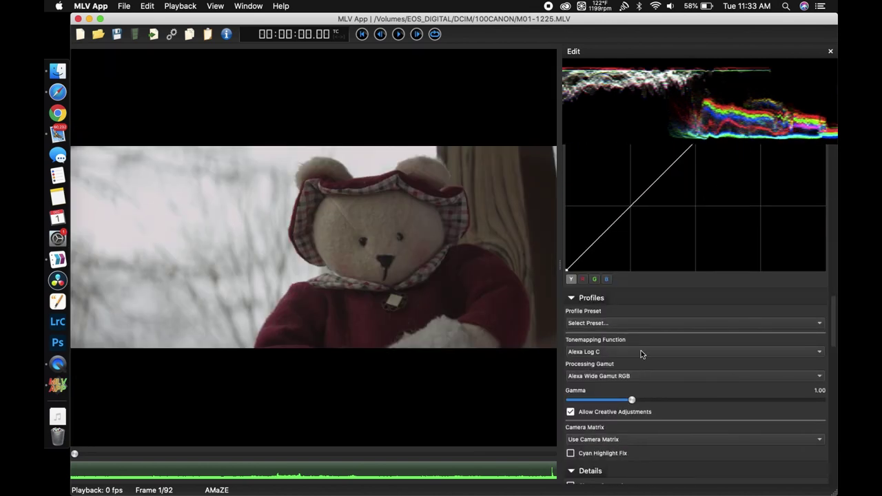
scroll(641, 354, "down", 15)
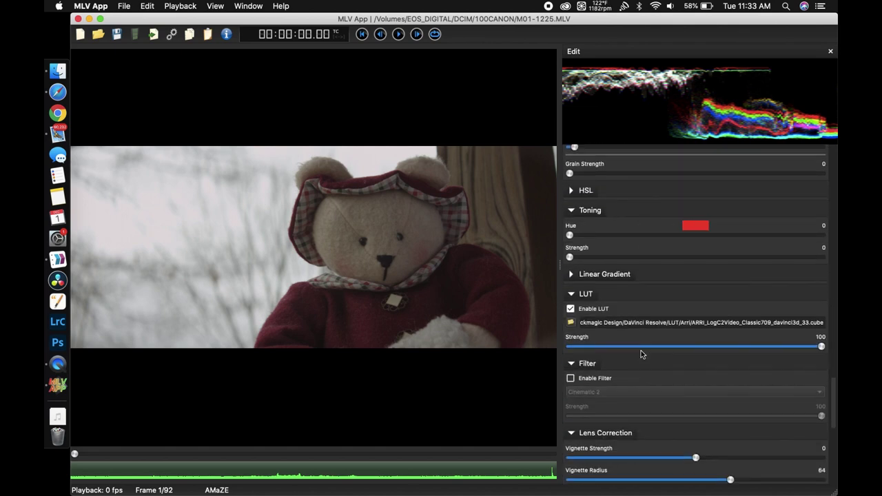
scroll(679, 330, "up", 20)
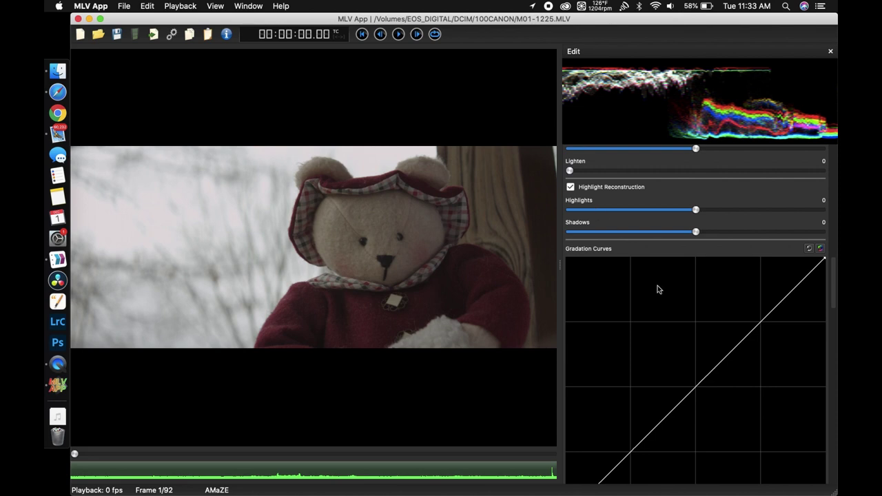
scroll(658, 287, "up", 5)
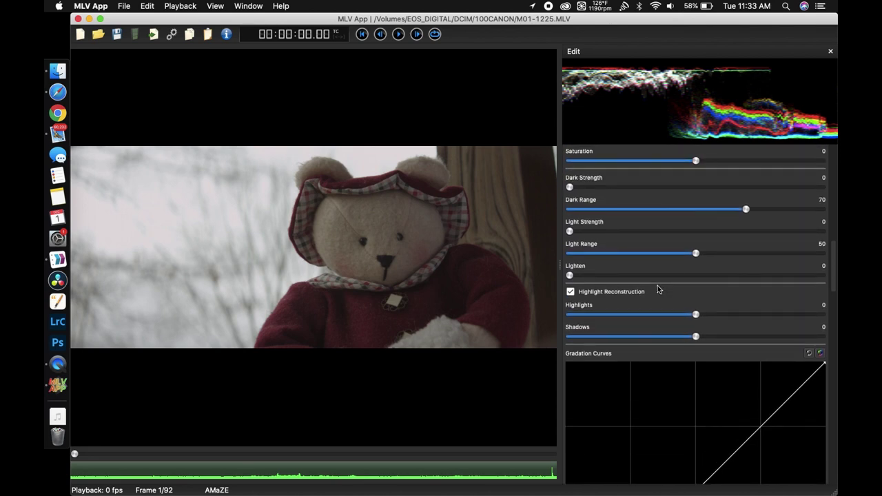
scroll(658, 289, "up", 1)
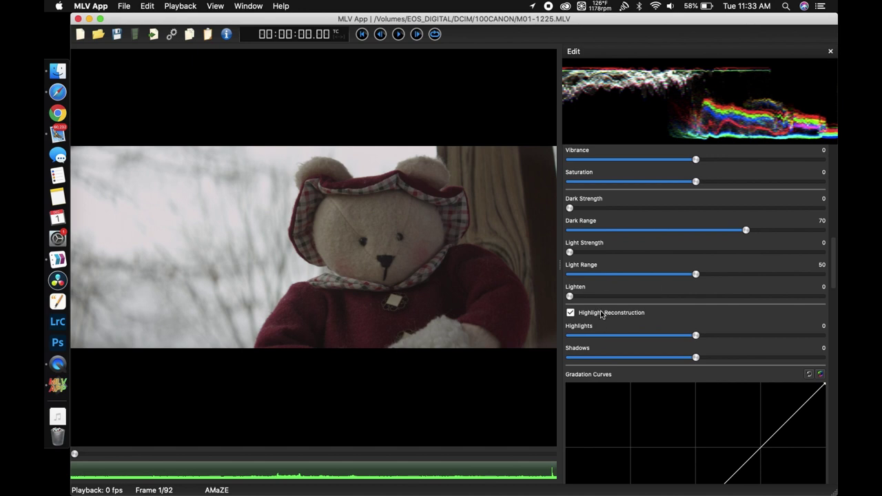
scroll(643, 304, "down", 1)
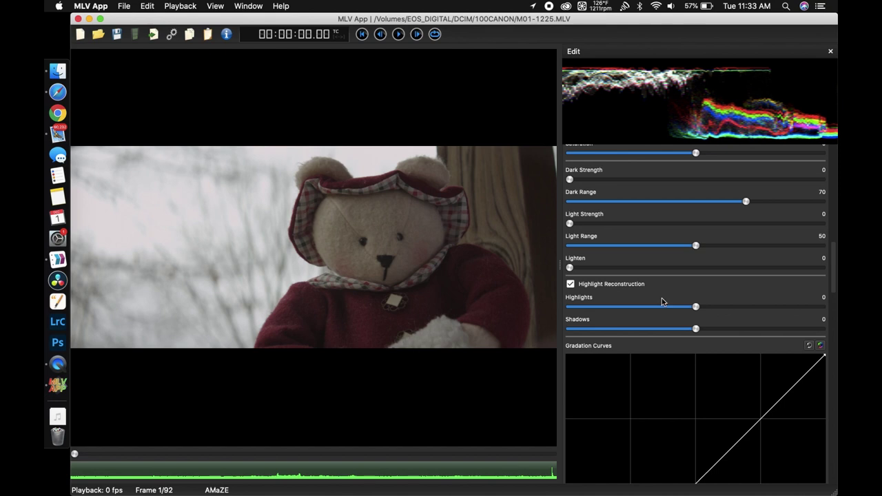
scroll(661, 298, "down", 10)
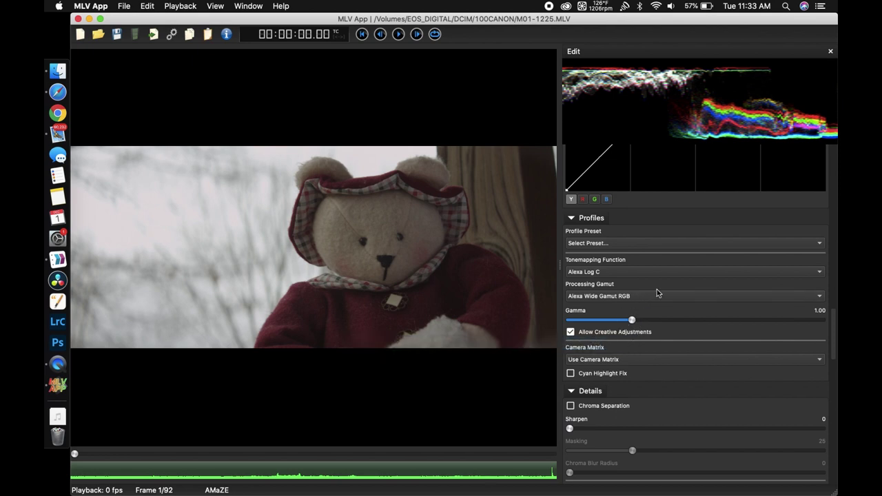
scroll(657, 287, "up", 15)
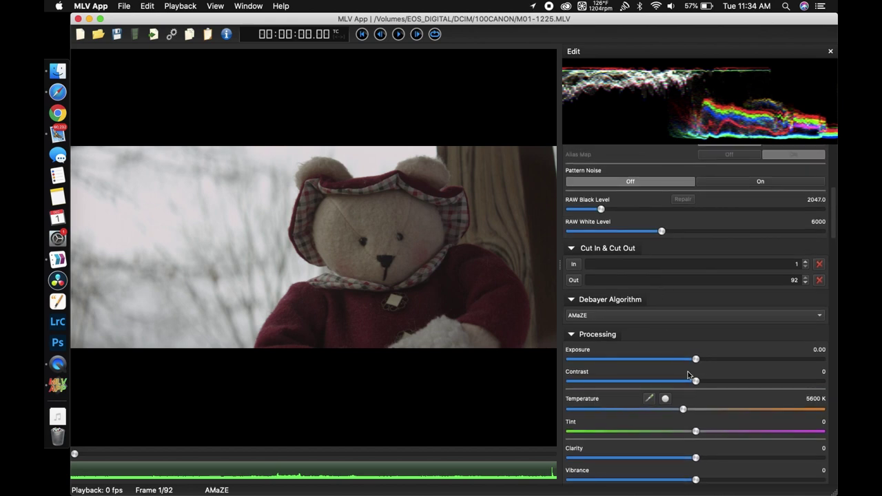
Set the clip's exposure to -2.35.
scroll(699, 337, "down", 5)
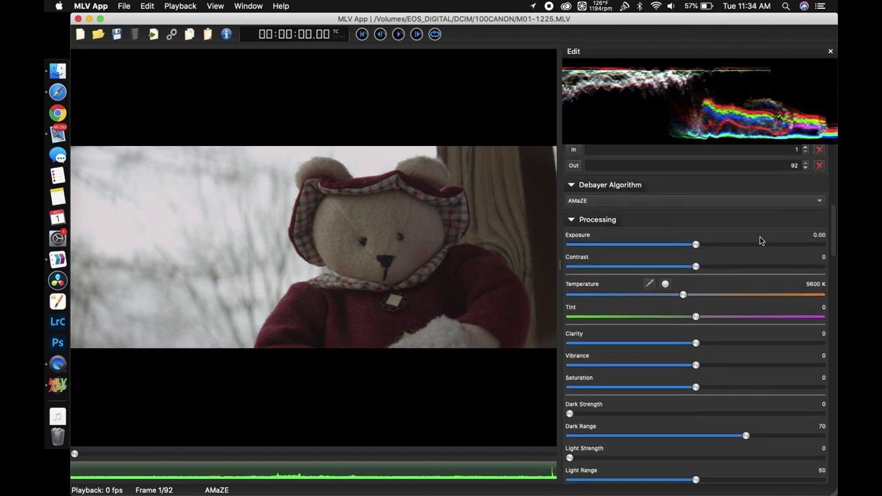
double_click(819, 235)
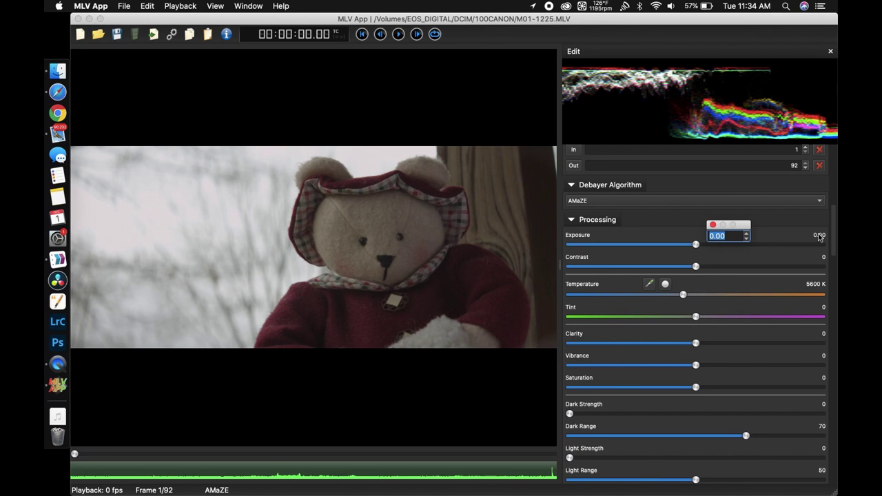
key("BackSpace")
key("Return")
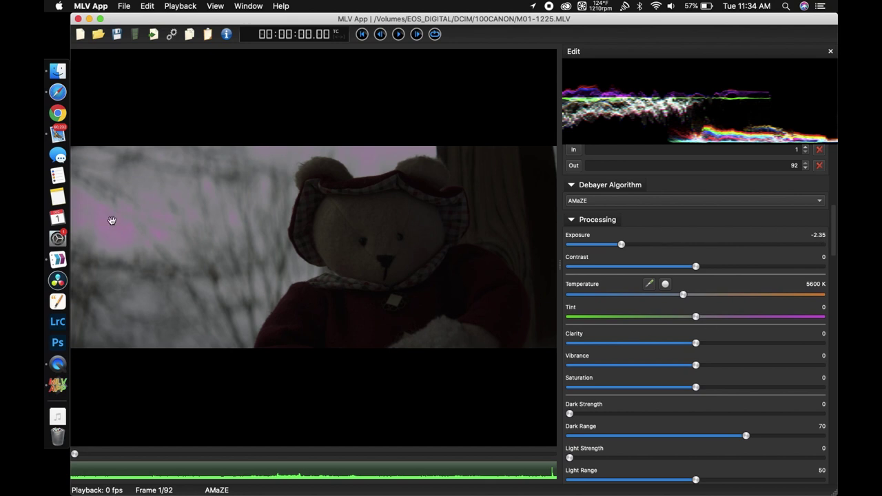
Lower the RAW White Level to 5126, leaving RAW Black Level at 2047.0.
scroll(745, 286, "up", 3)
scroll(747, 242, "up", 1)
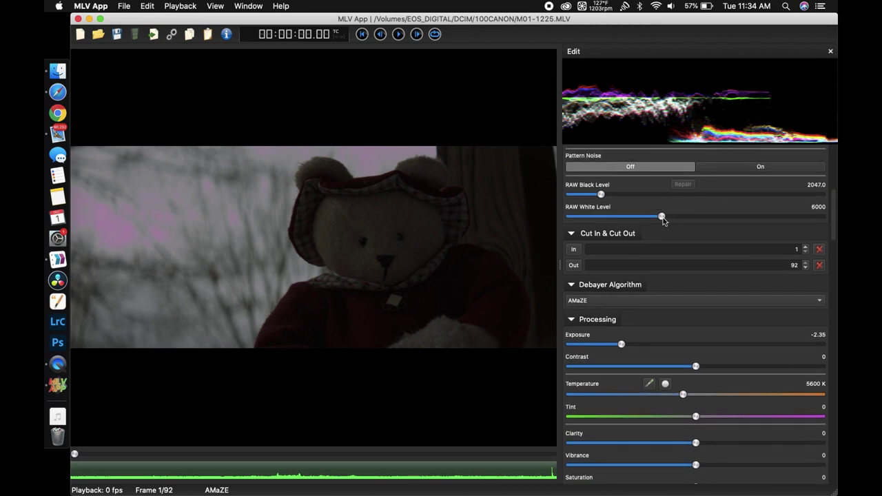
mouse_move(662, 217)
left_mouse_down()
mouse_move(645, 218)
mouse_move(655, 217)
left_mouse_up()
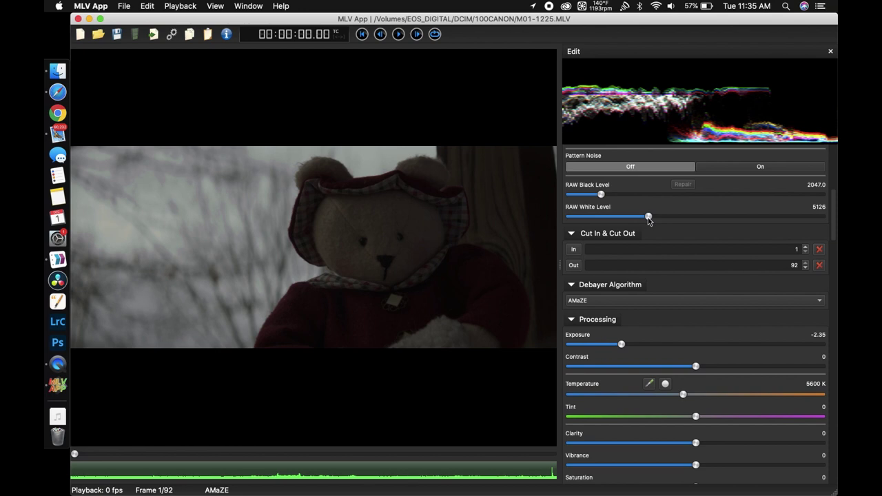
Inspect the bear and background up close, then lower the RAW White Level to about 4481.
double_click(322, 237)
double_click(243, 228)
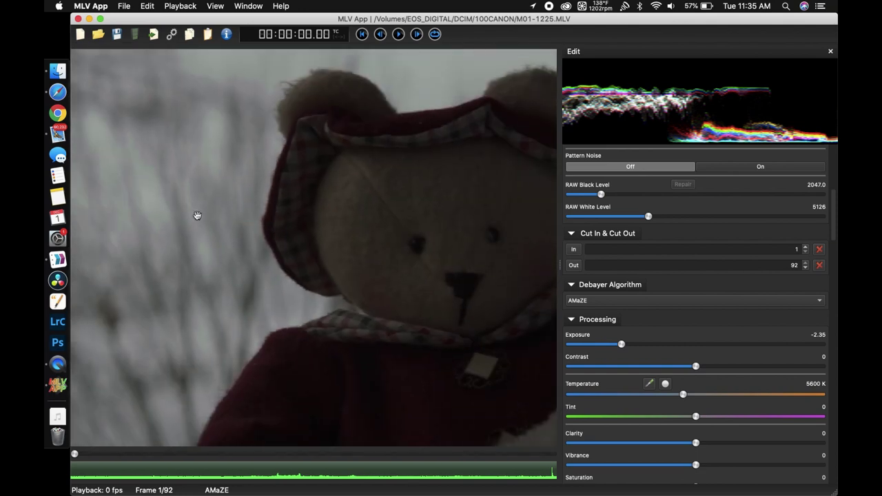
double_click(197, 213)
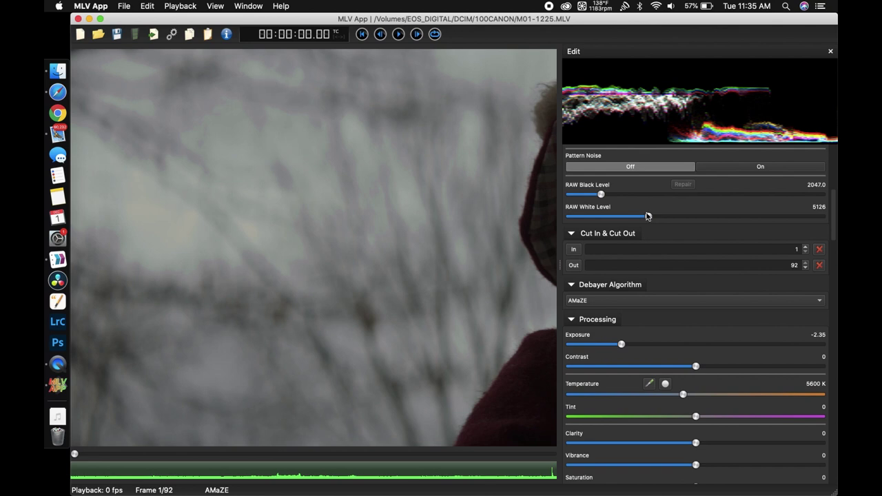
mouse_move(648, 216)
left_mouse_down()
mouse_move(630, 217)
mouse_move(638, 217)
left_mouse_up()
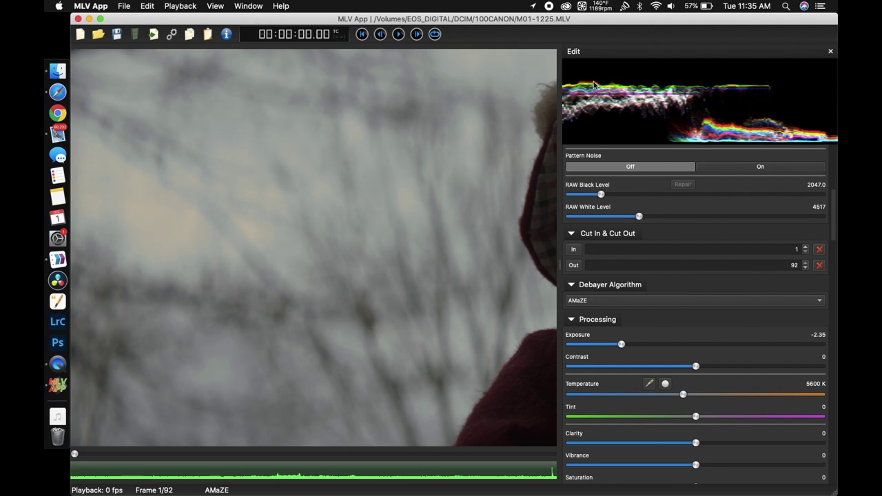
left_click_drag(639, 217, 638, 219)
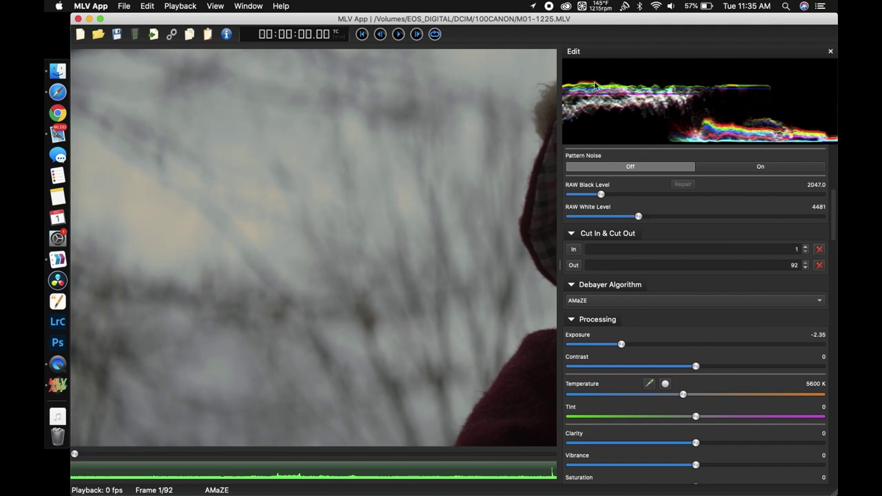
double_click(347, 223)
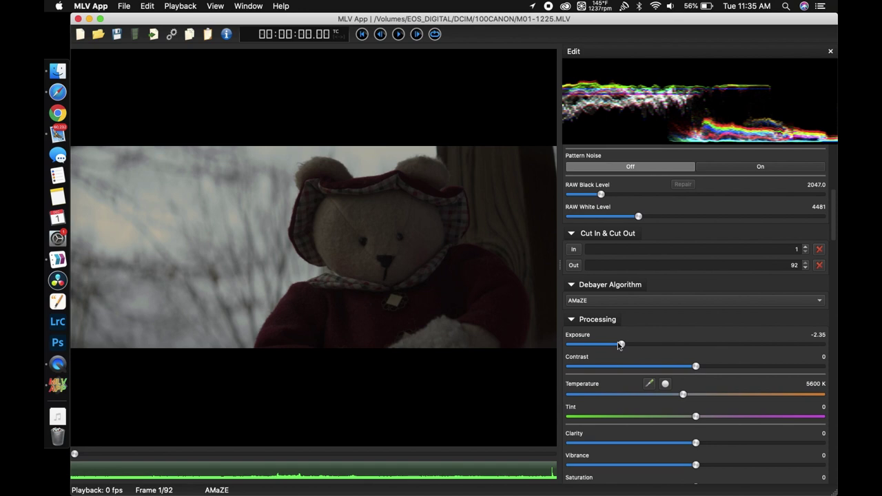
scroll(630, 347, "down", 10)
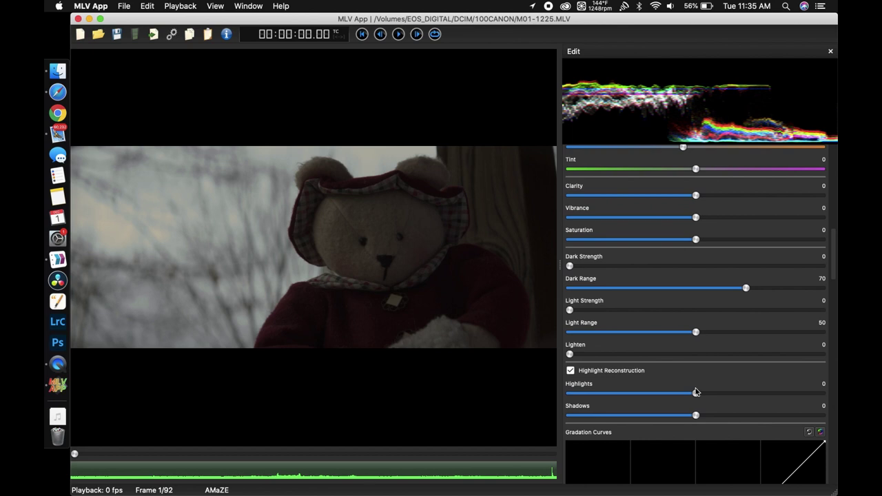
scroll(695, 413, "down", 8)
scroll(695, 413, "down", 2)
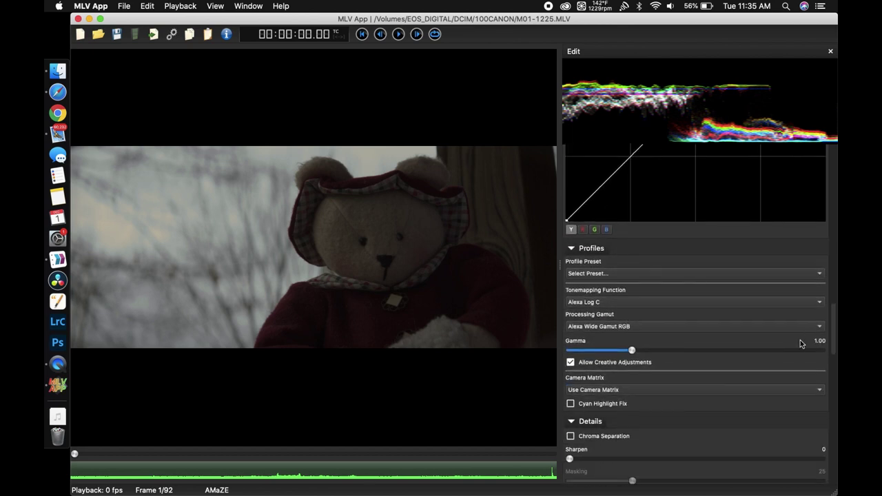
double_click(816, 343)
key("Right")
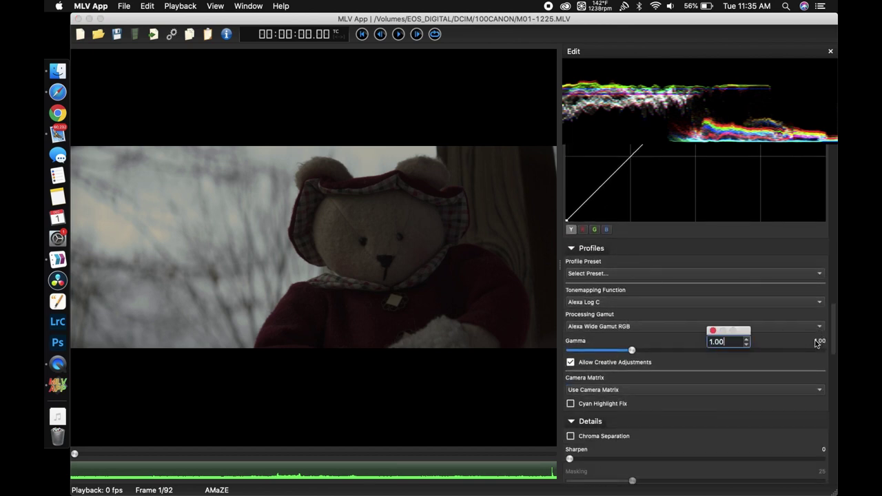
type("35")
key("Return")
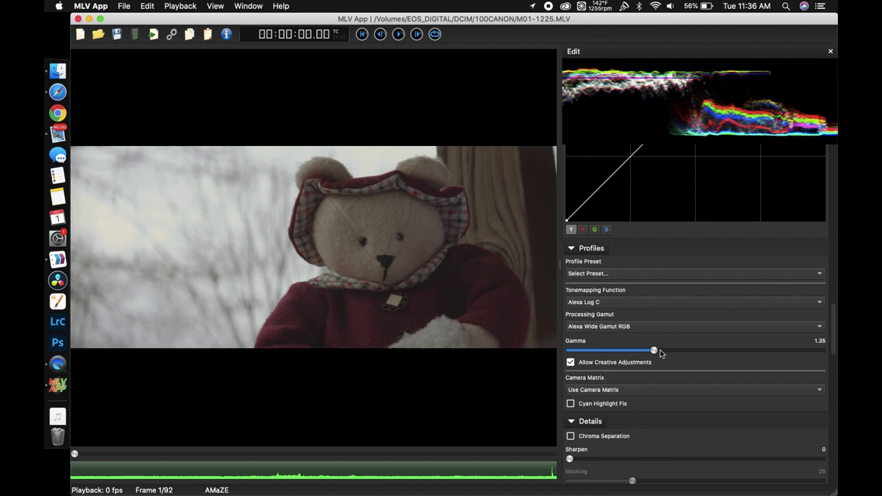
double_click(819, 342)
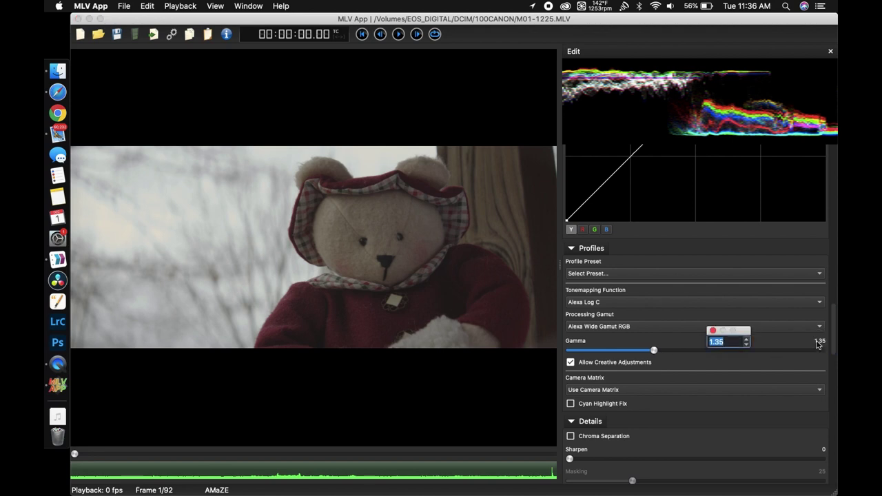
type("1")
key("Return")
scroll(693, 291, "up", 5)
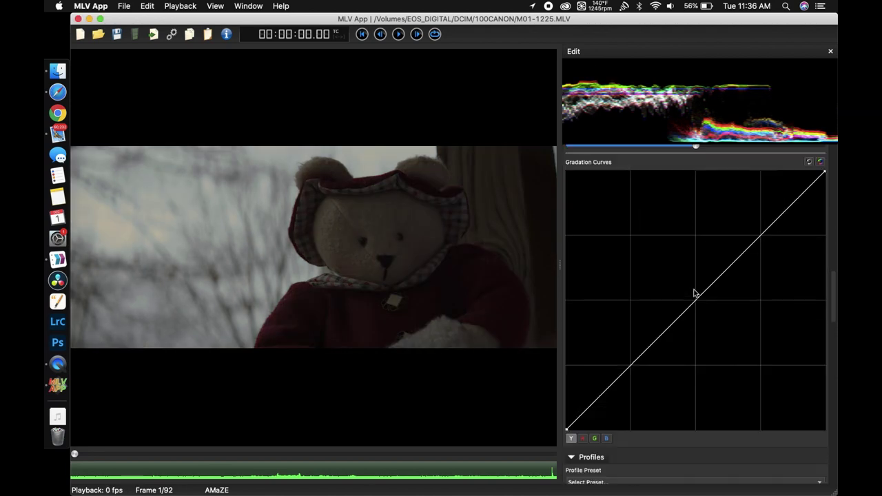
scroll(695, 294, "up", 5)
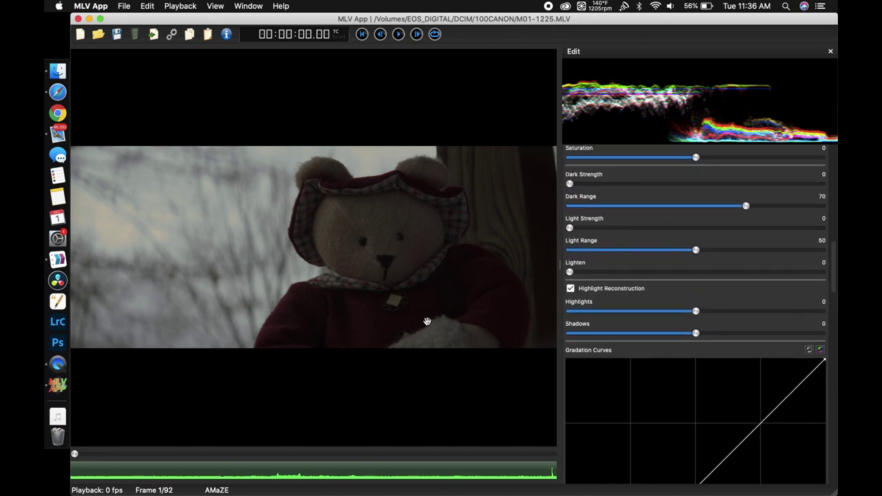
double_click(473, 292)
left_click_drag(503, 330, 301, 235)
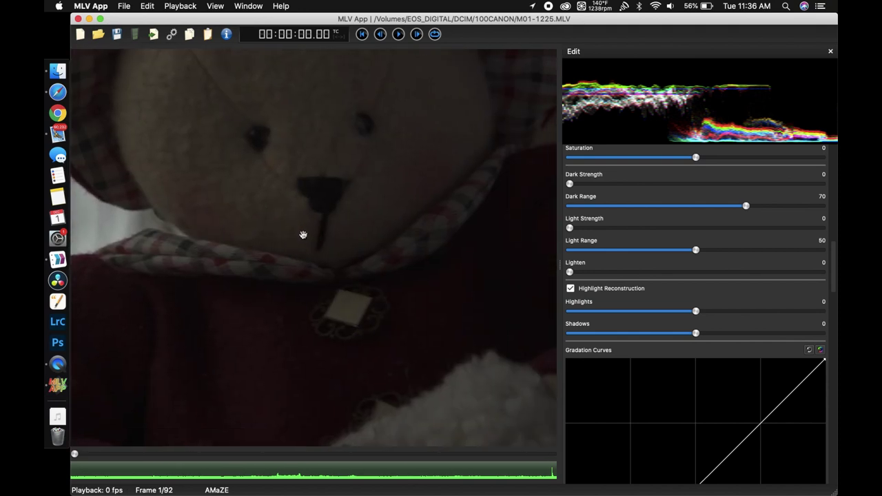
left_click_drag(507, 308, 471, 258)
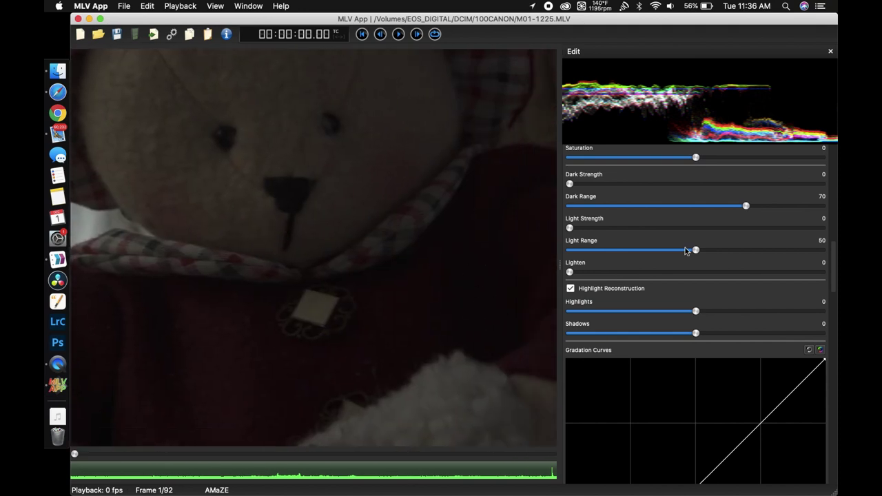
scroll(685, 253, "up", 1)
left_click_drag(696, 356, 835, 355)
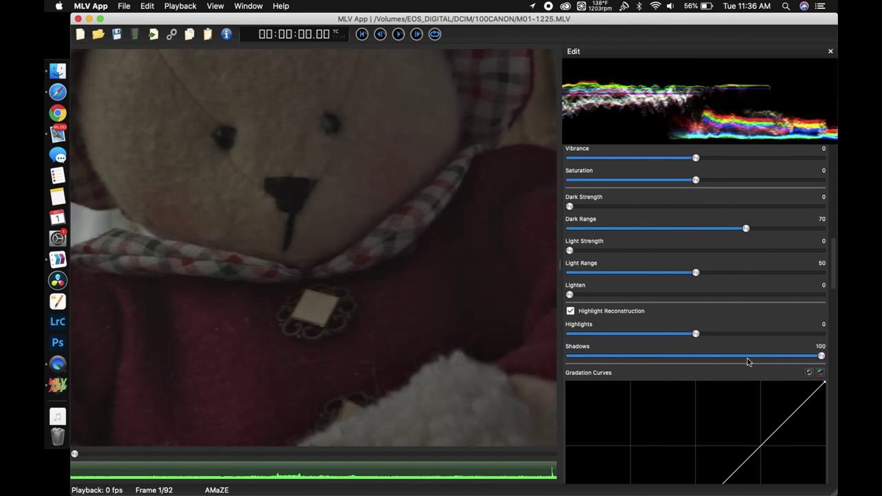
key("space")
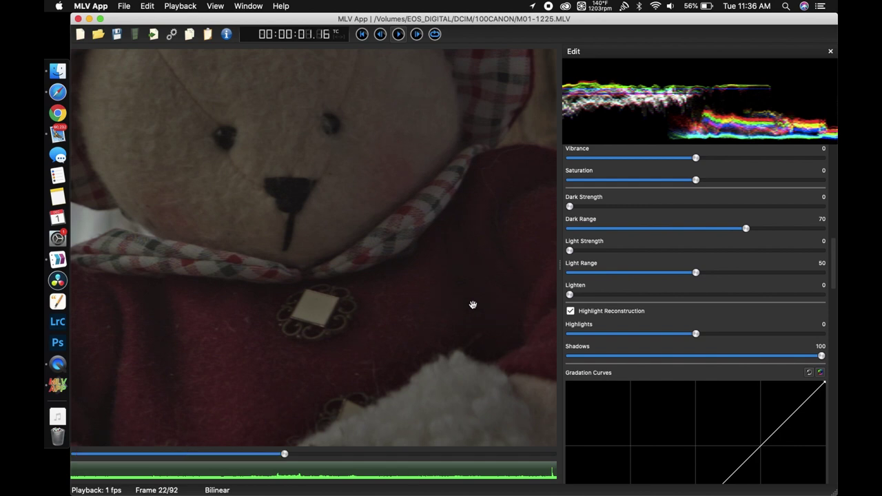
key("space")
left_click(142, 454)
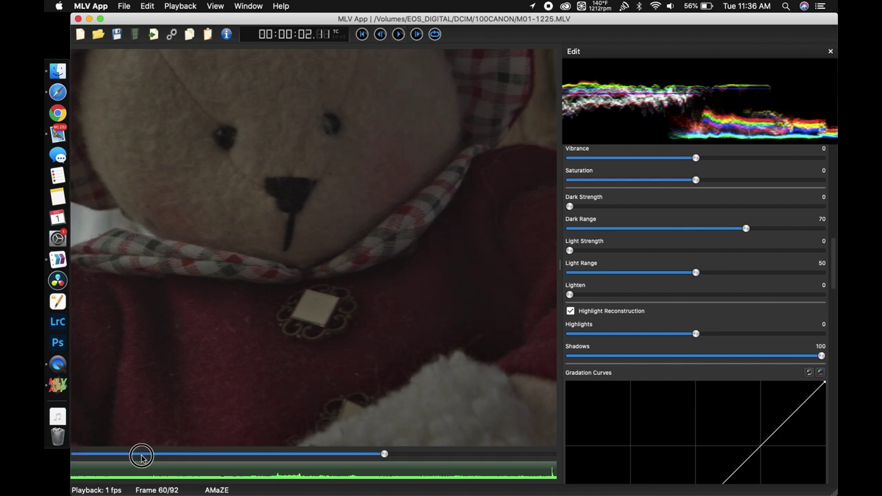
double_click(820, 353)
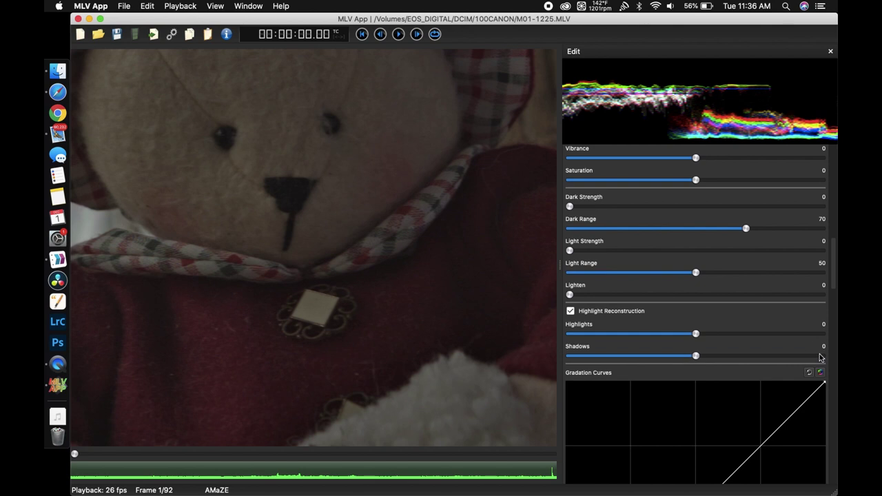
Fit the frame, try pulling Highlights down to -91, then reset Highlights to 0.
double_click(386, 294)
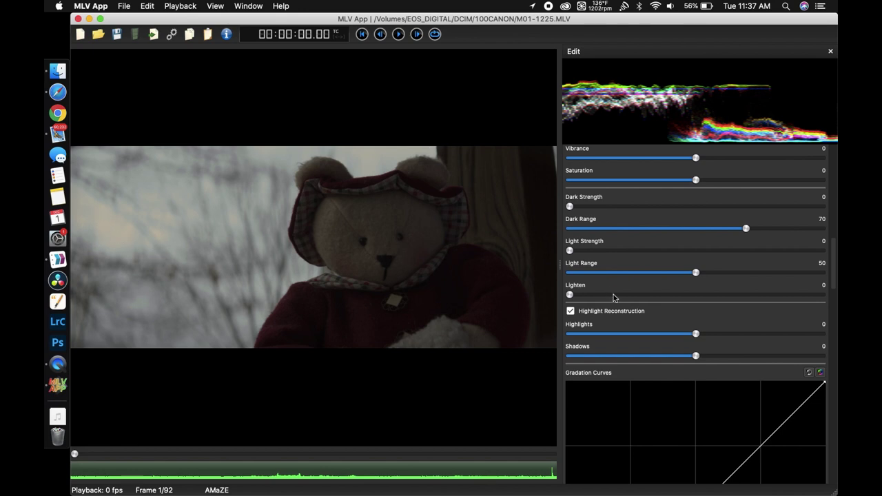
left_click_drag(696, 334, 603, 334)
double_click(599, 334)
Select M01-1226.MLV and import the (Anamorphic)AlexaLOGPreset receipt, accepting its mask options.
key("super+l")
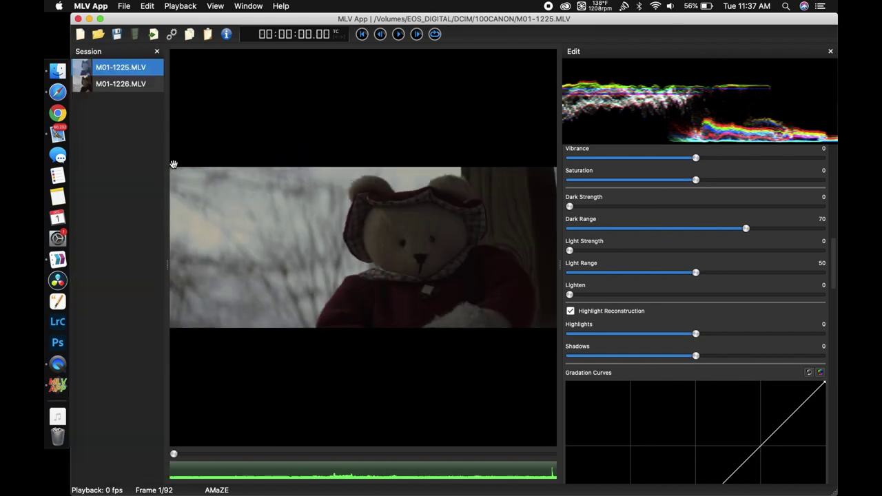
left_click(116, 86)
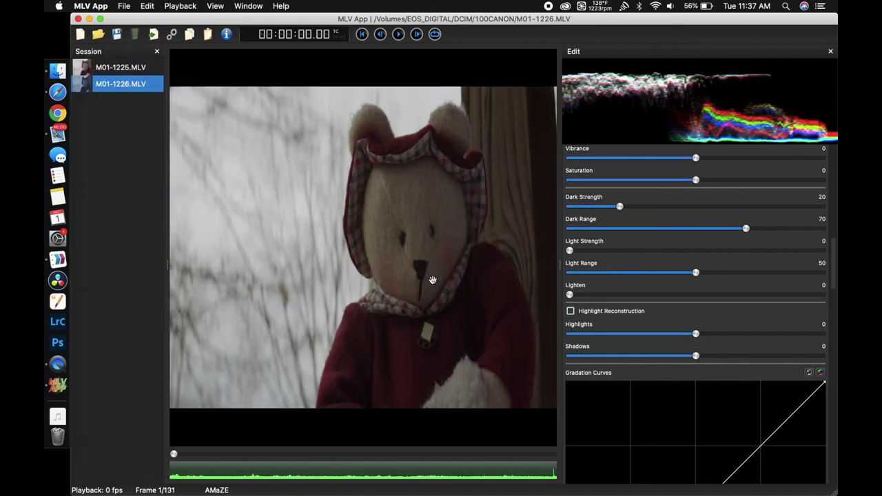
key("super+shift+i")
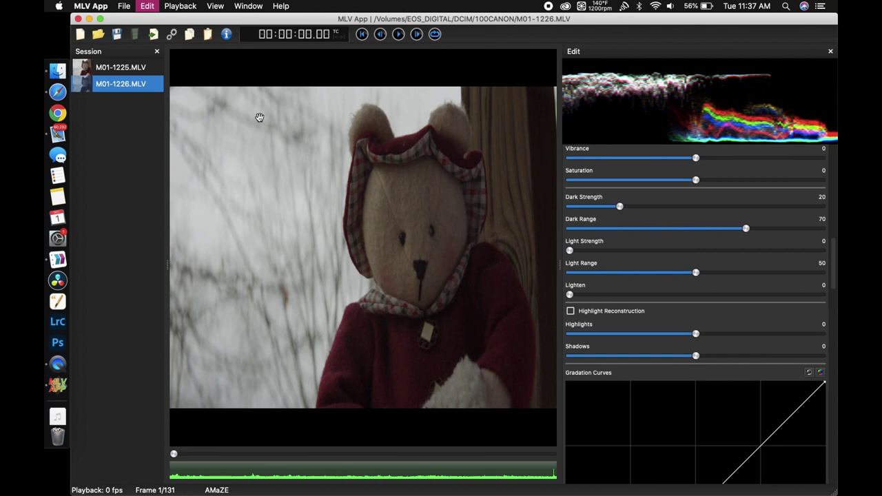
left_click(366, 100)
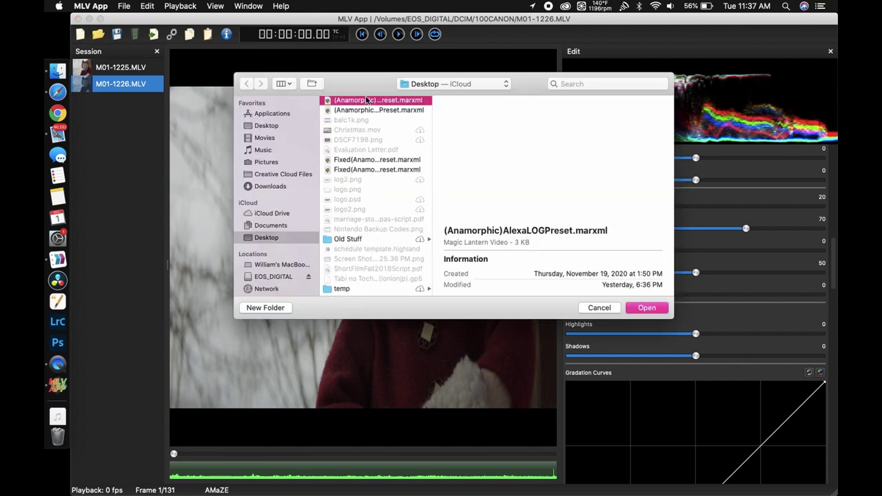
left_click(647, 307)
left_click(621, 363)
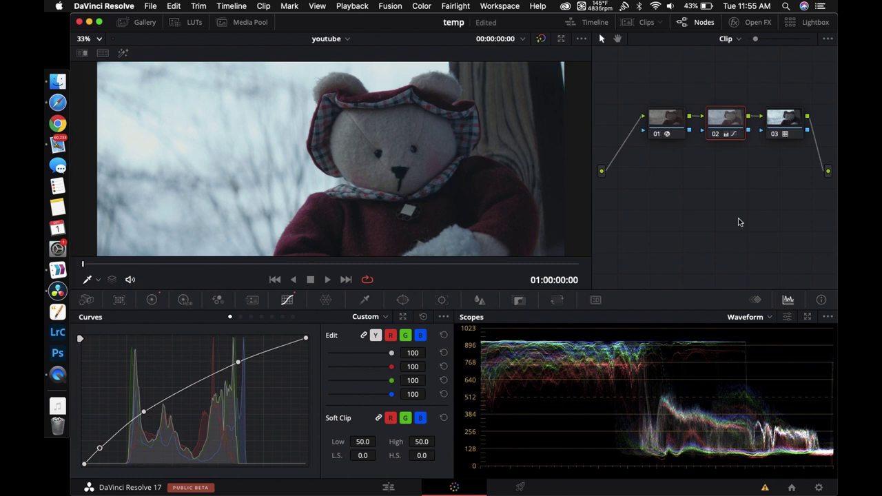
Scrub the youtube timeline across M01-1225.mov and M01-1226.mov, then return to the Color page.
left_click(389, 487)
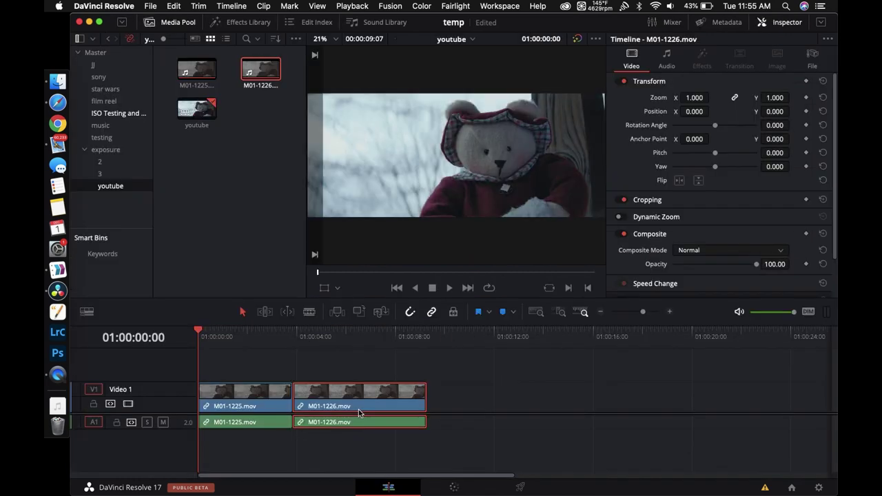
left_click(239, 333)
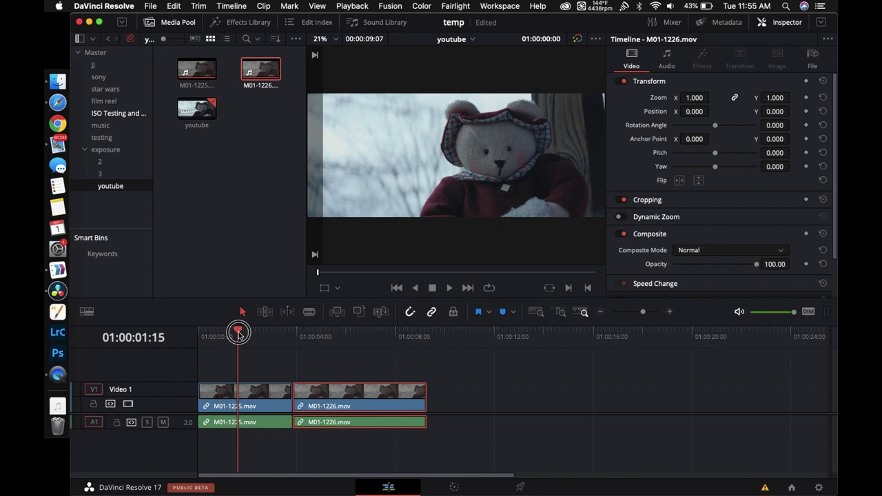
left_click_drag(238, 334, 195, 333)
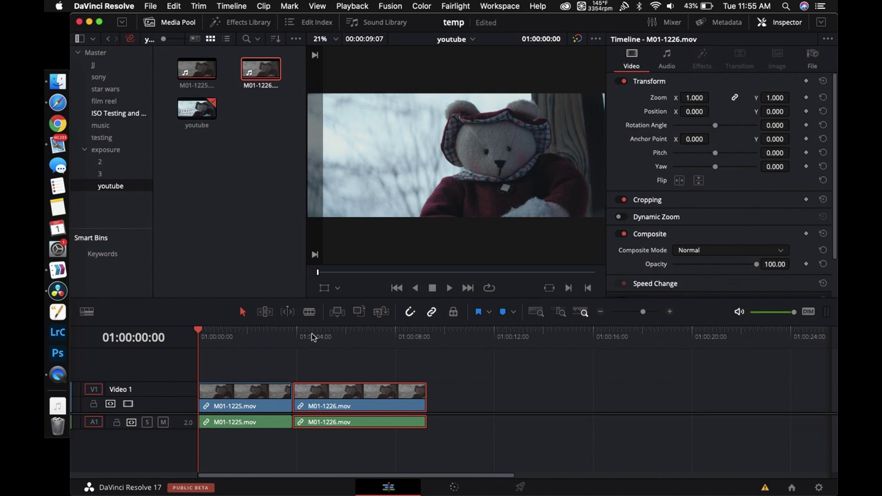
left_click_drag(236, 336, 189, 341)
left_click(461, 488)
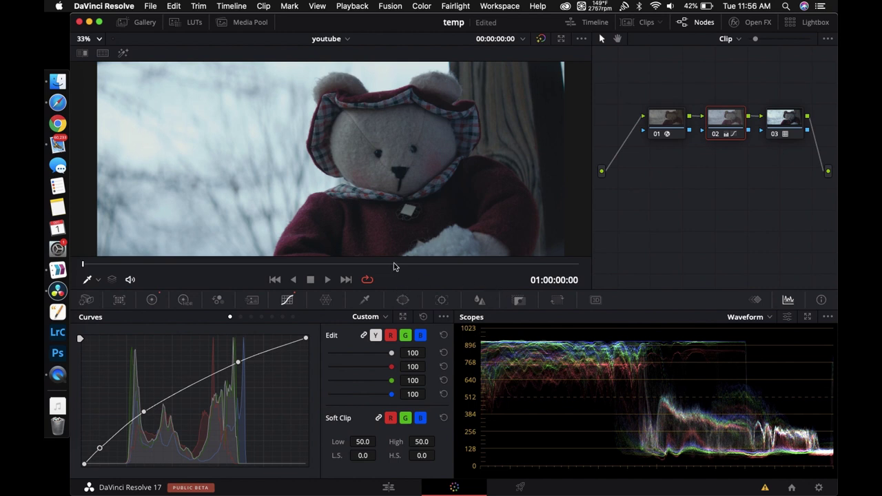
left_click(152, 301)
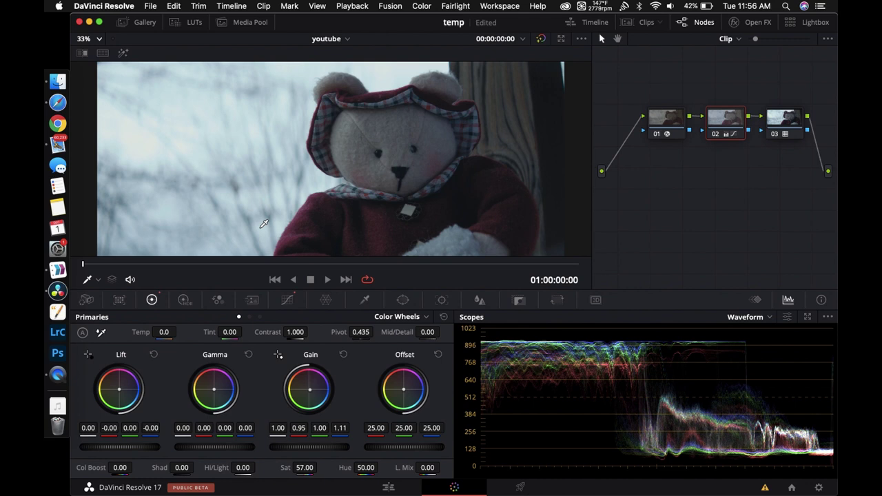
left_click(287, 302)
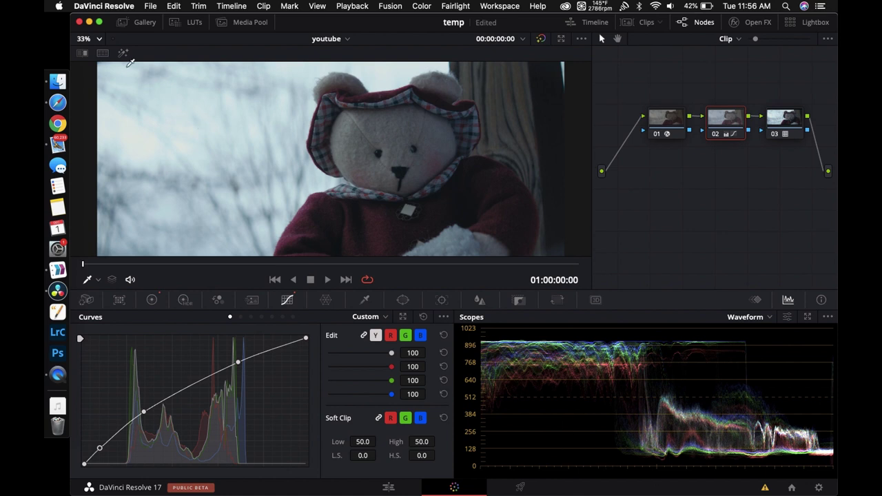
Set the viewer zoom to 100% and pan across the fur and snowy background.
left_click(98, 40)
left_click(96, 124)
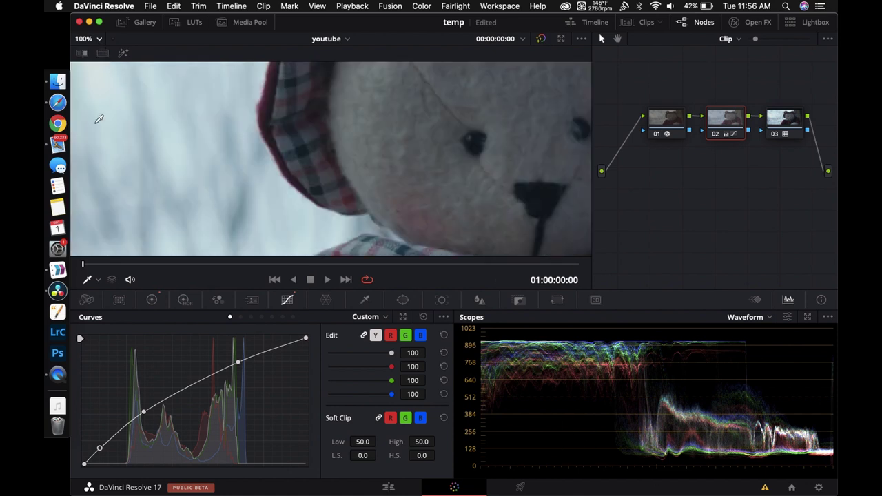
scroll(352, 169, "right", 5)
scroll(352, 169, "down", 3)
scroll(352, 168, "right", 6)
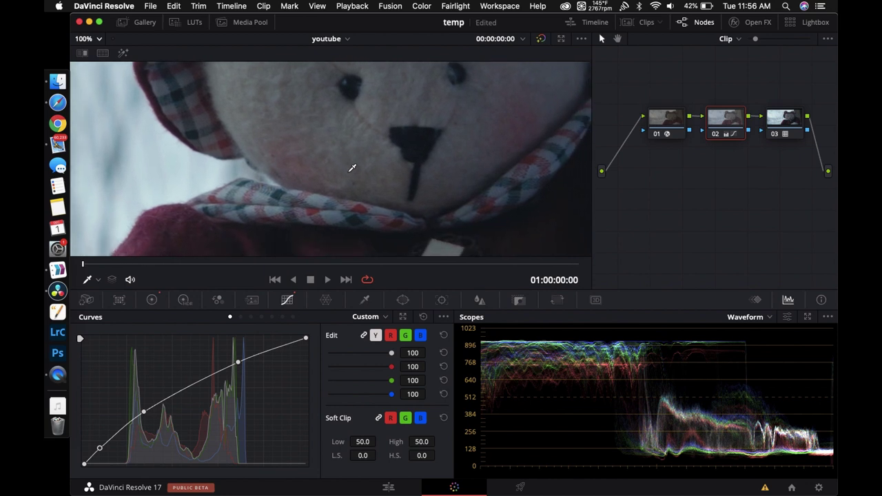
scroll(353, 168, "down", 2)
scroll(352, 168, "right", 5)
scroll(352, 168, "down", 2)
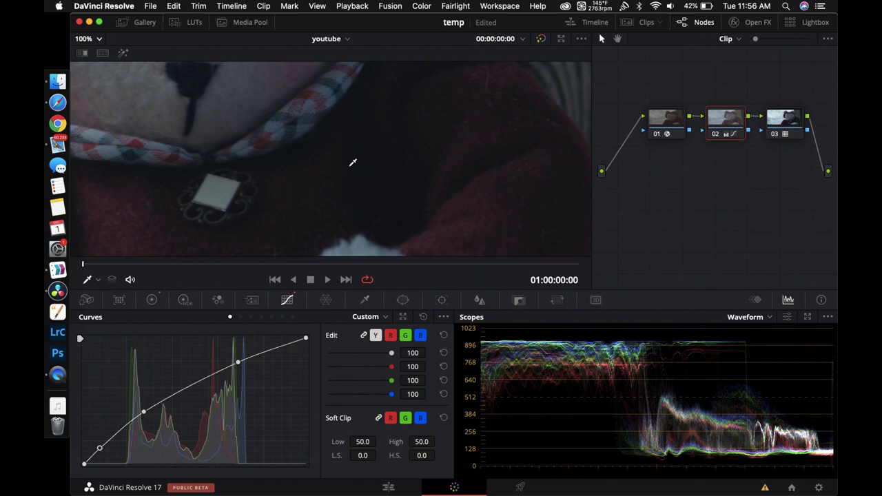
scroll(352, 163, "up", 5)
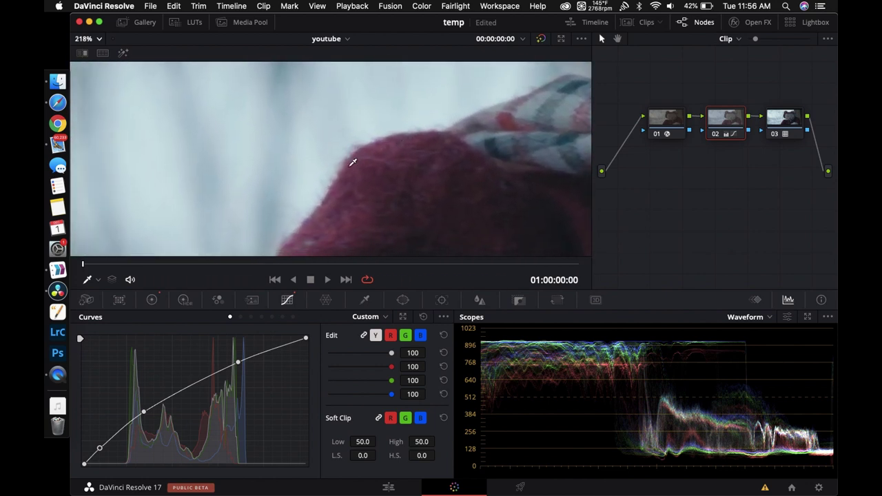
Set the viewer zoom back to 100% after scrolling to recheck the image.
left_click(88, 39)
left_click(93, 127)
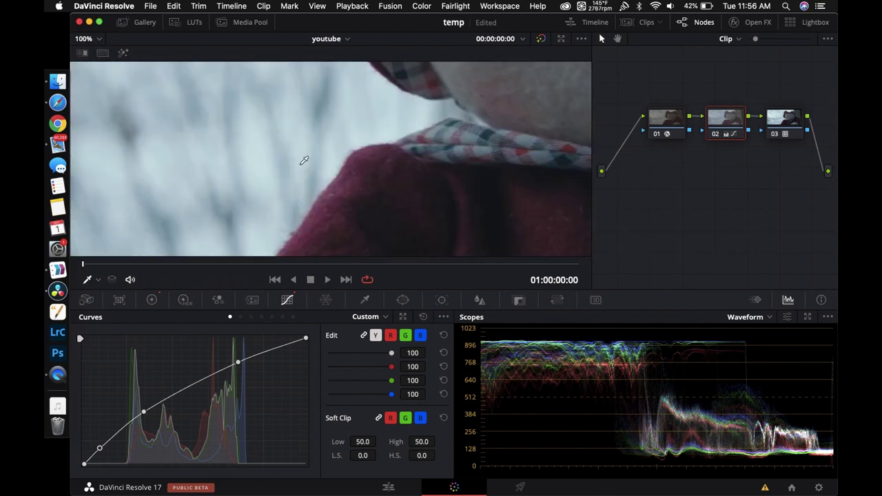
scroll(304, 160, "up", 8)
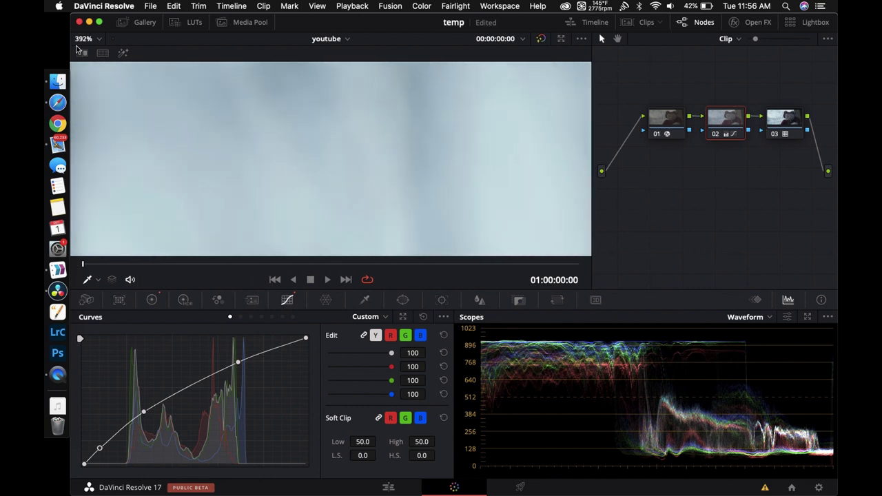
left_click(88, 40)
left_click(91, 127)
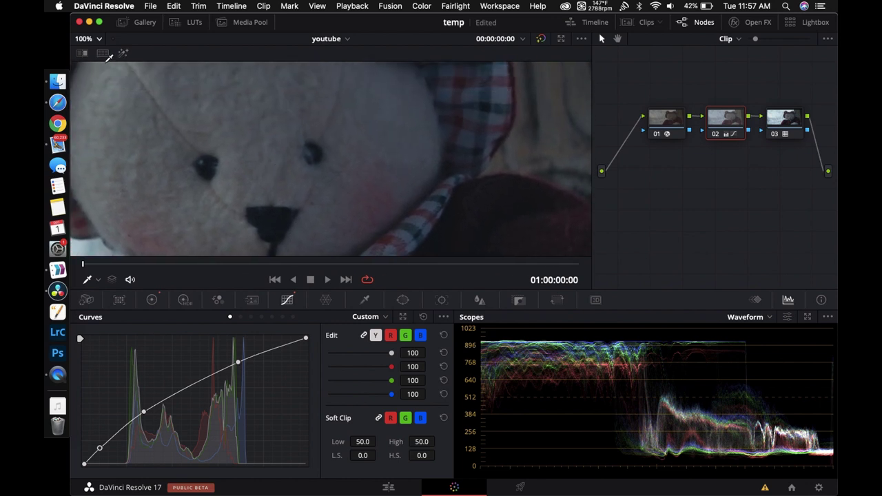
left_click(96, 41)
Set the viewer to 33% and compare both clips' curve grades, ending on the second at 01:00:03:20.
left_click(92, 58)
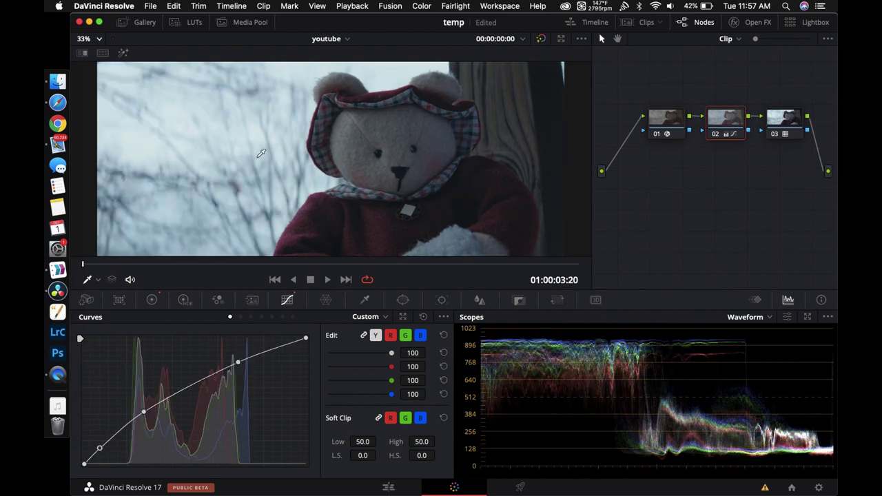
key("Home")
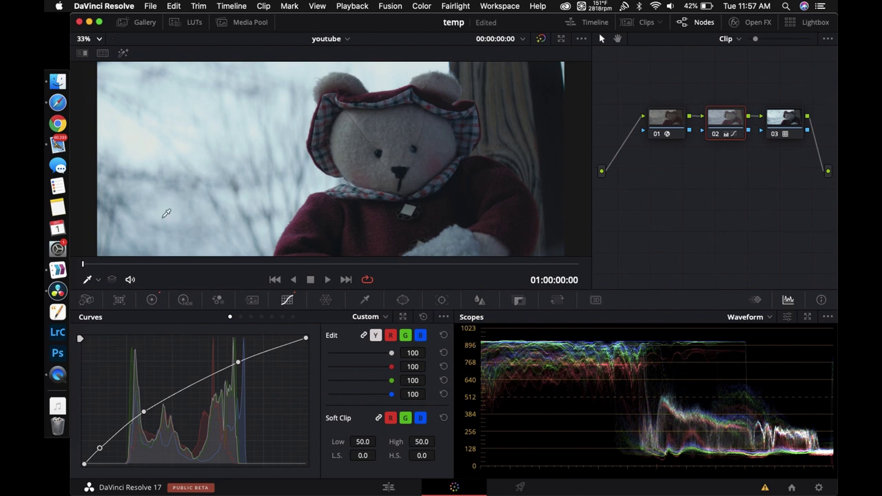
key("Down")
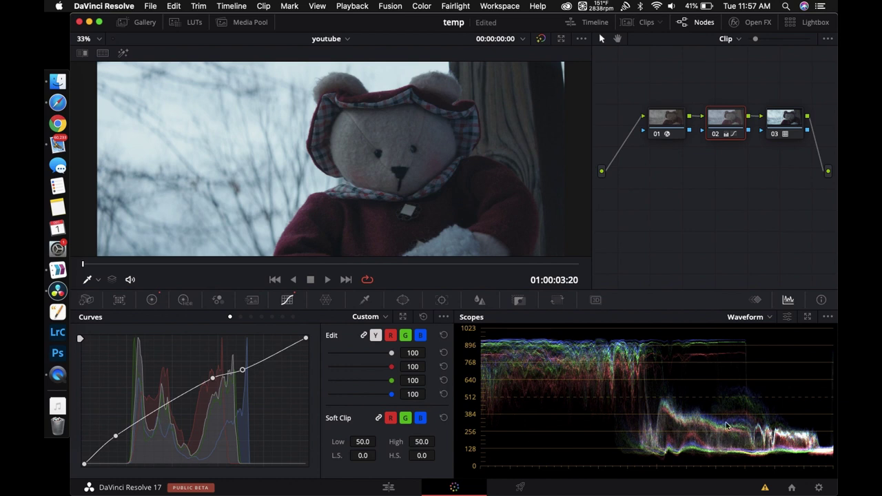
key("super+z")
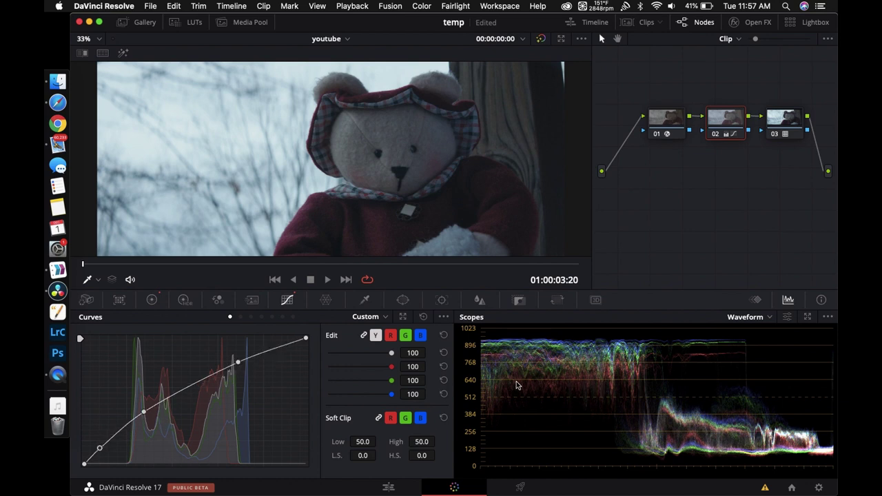
key("Home")
key("super+z")
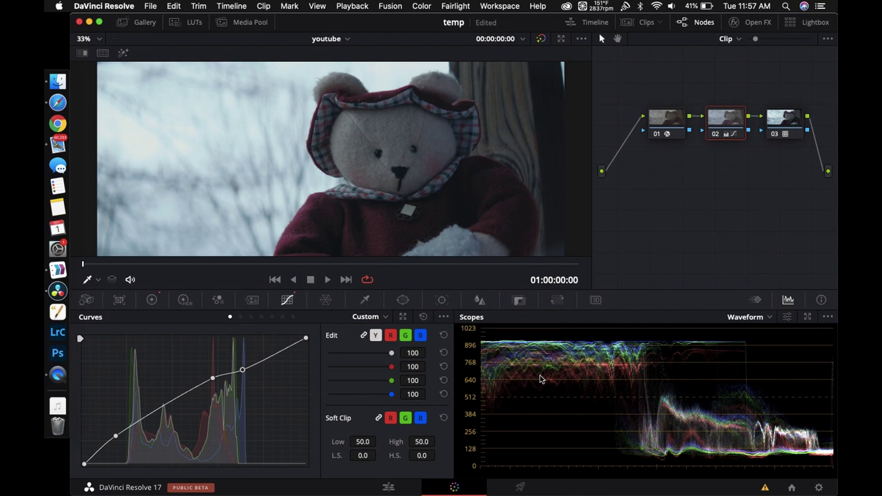
key("End")
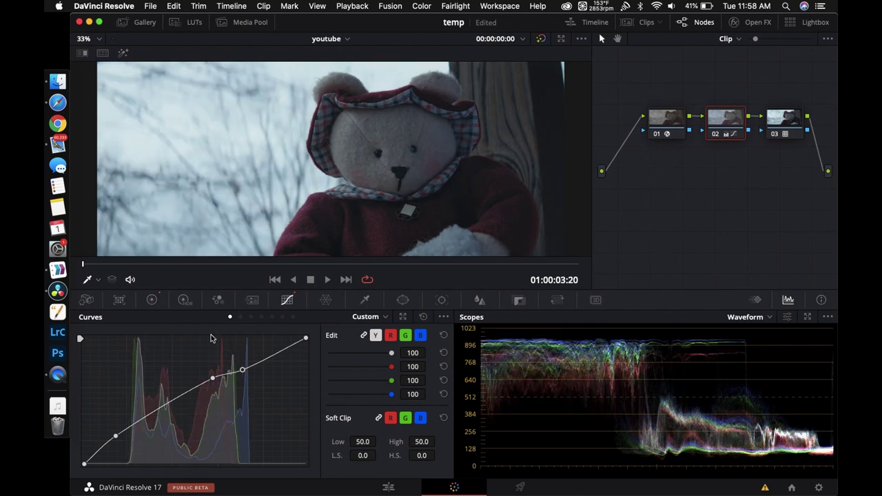
left_click(90, 40)
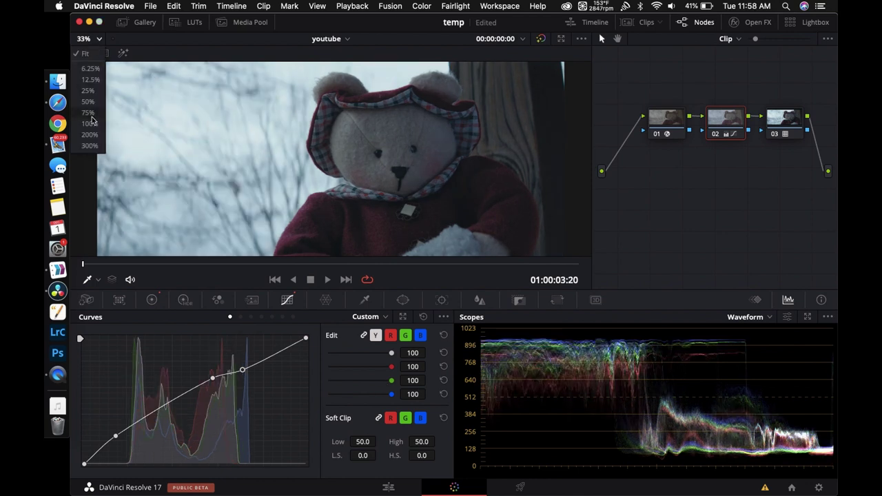
Inspect the frame at 100%, then undo back to node 02's smoother shadow-lifting curve at 01:00:00:00.
left_click(90, 124)
scroll(256, 168, "right", 5)
scroll(256, 168, "down", 4)
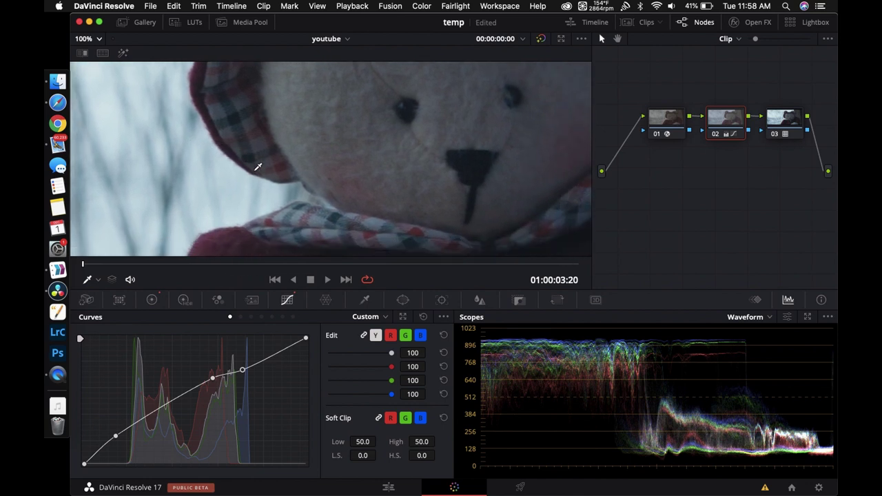
scroll(258, 167, "right", 3)
scroll(258, 167, "down", 4)
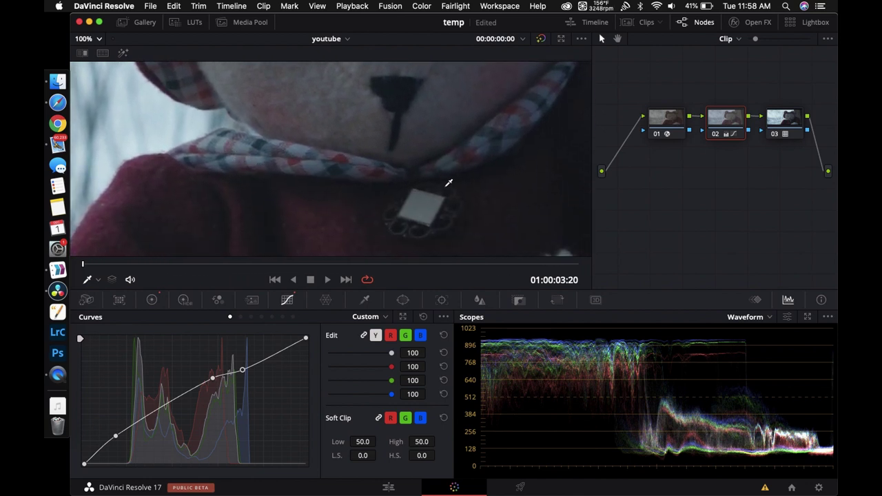
scroll(448, 182, "right", 5)
scroll(498, 161, "up", 2)
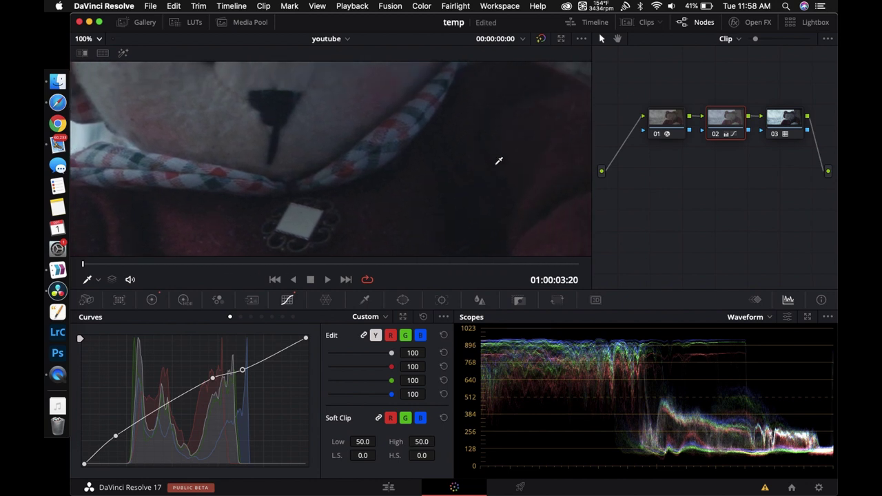
scroll(454, 205, "up", 5)
scroll(455, 205, "right", 3)
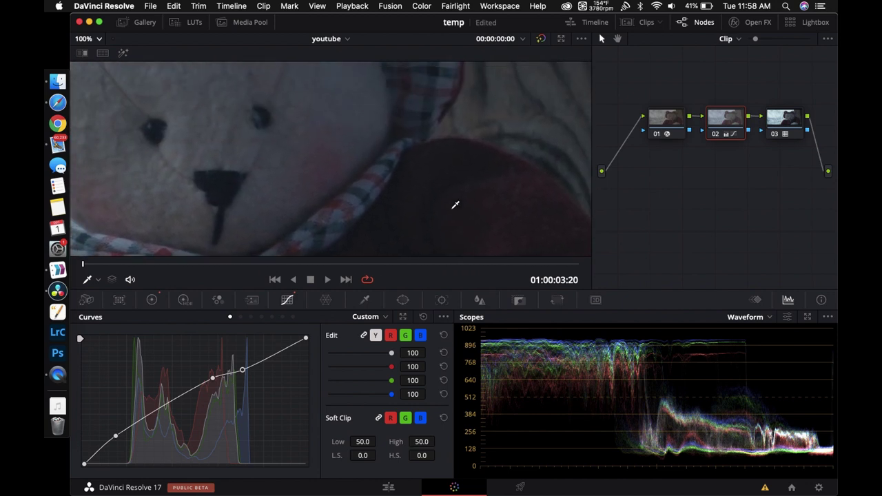
scroll(455, 204, "left", 15)
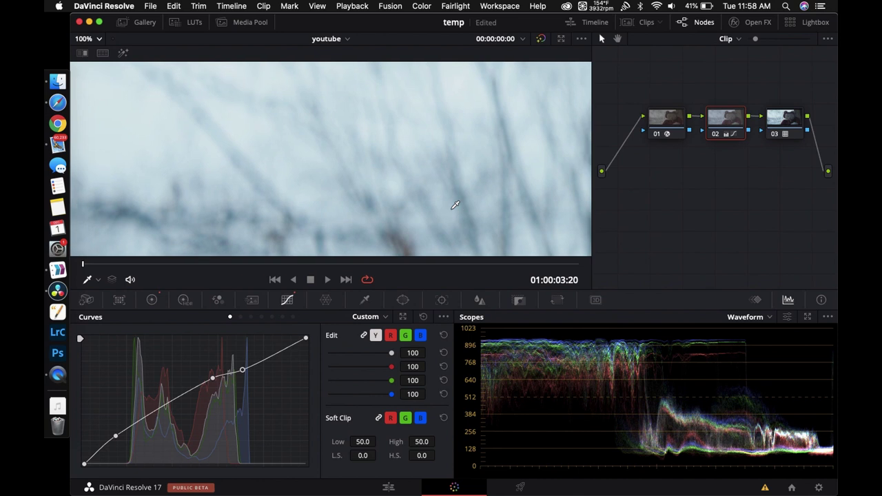
scroll(455, 205, "left", 8)
key("super+z")
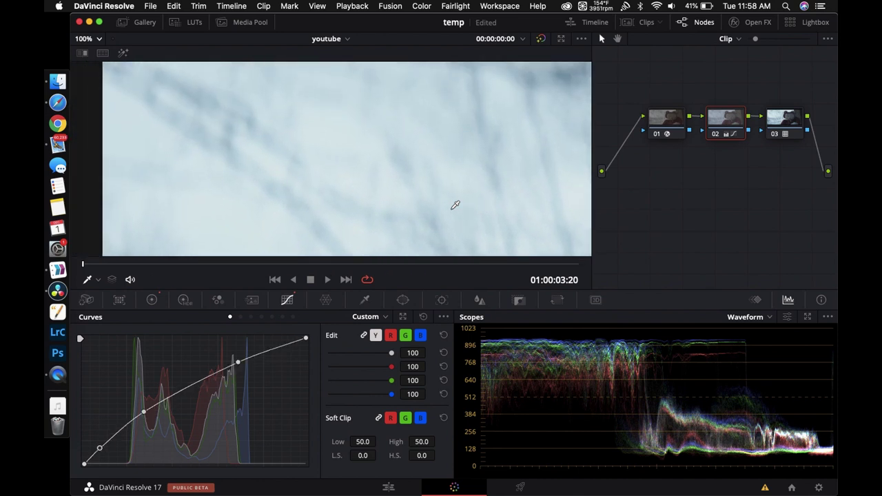
key("Home")
Switch the viewer between 100% zoom and fit-to-frame to inspect the clip's detail.
scroll(455, 204, "right", 5)
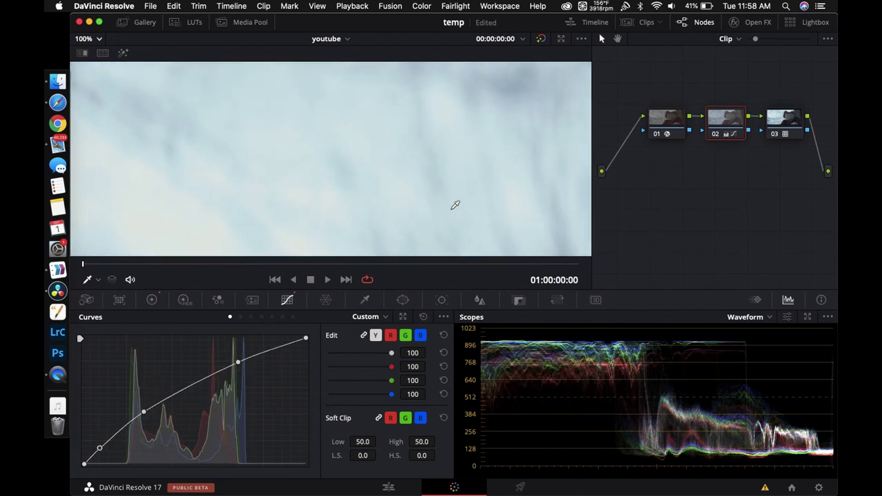
scroll(454, 204, "up", 5)
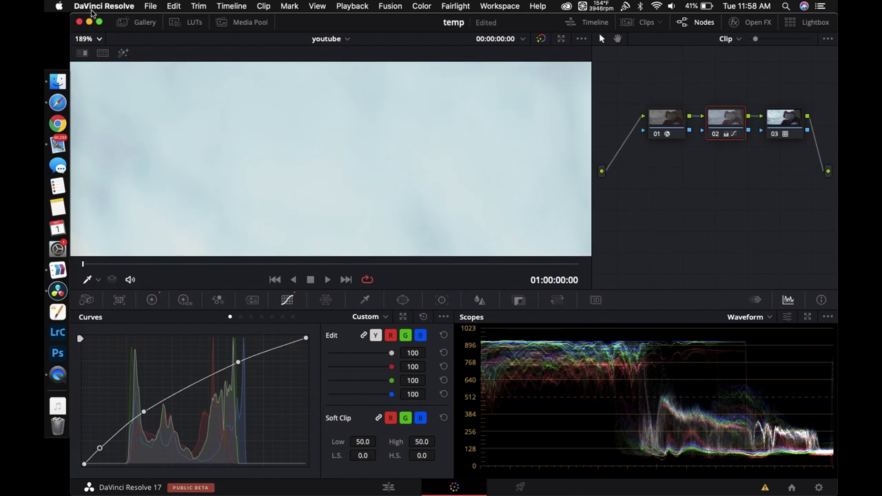
left_click(86, 40)
left_click(91, 111)
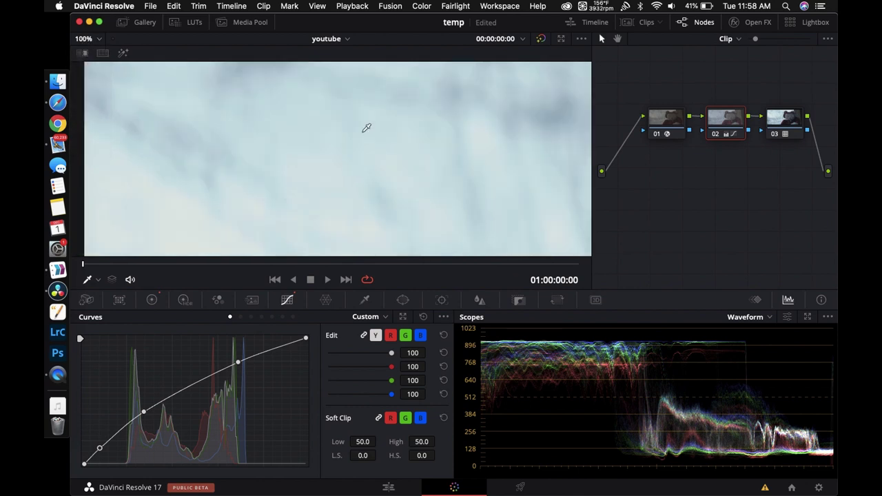
scroll(366, 128, "right", 5)
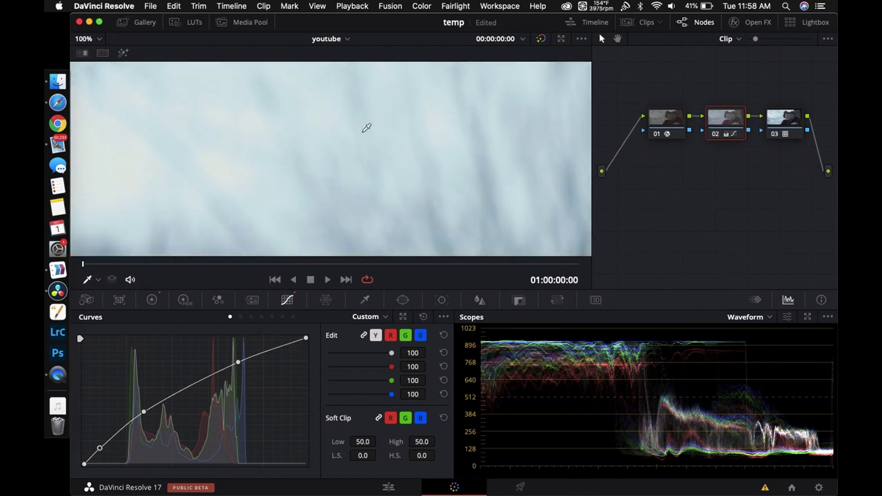
left_click(98, 40)
left_click(86, 55)
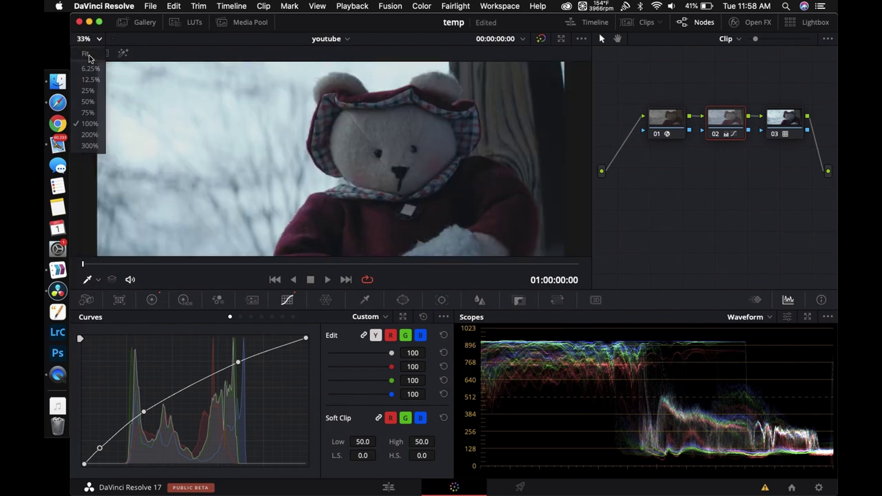
left_click(97, 40)
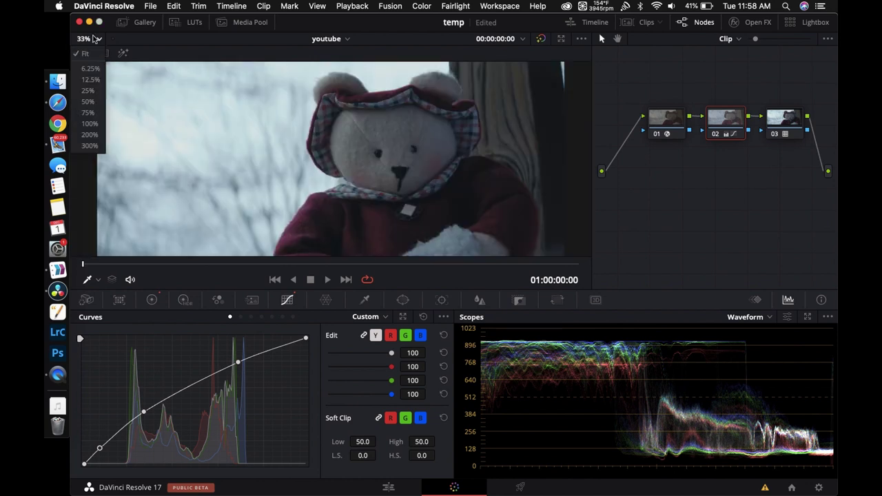
left_click(91, 125)
scroll(219, 159, "up", 5)
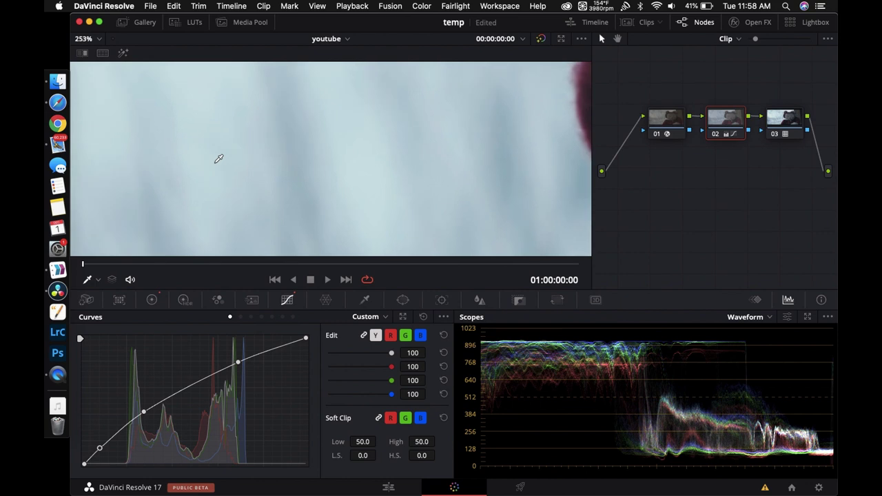
scroll(218, 160, "up", 1)
left_click(95, 39)
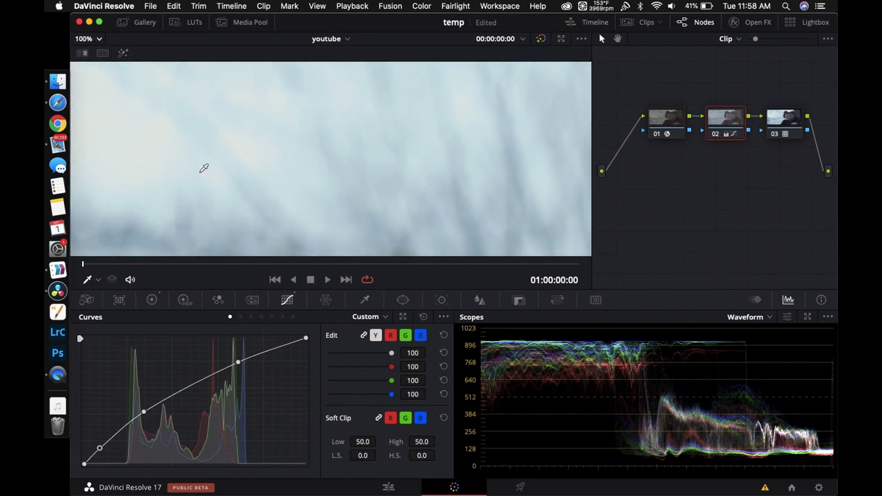
scroll(204, 168, "up", 5)
left_click(95, 40)
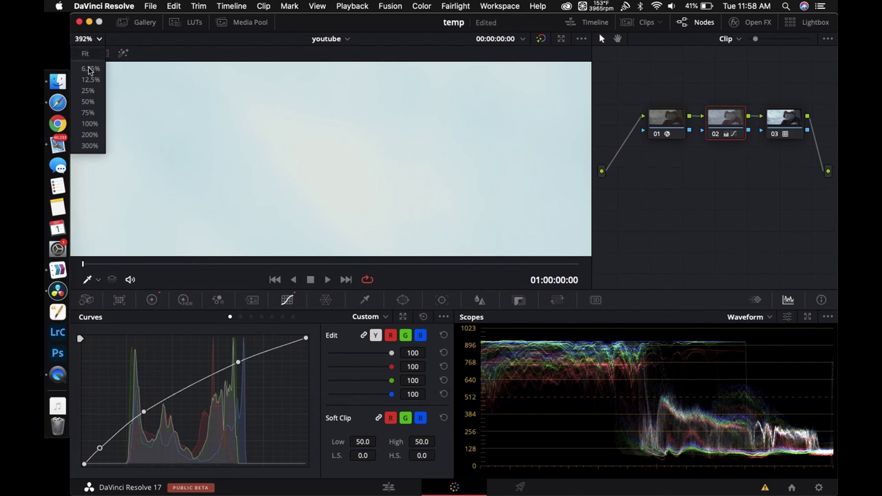
left_click(89, 124)
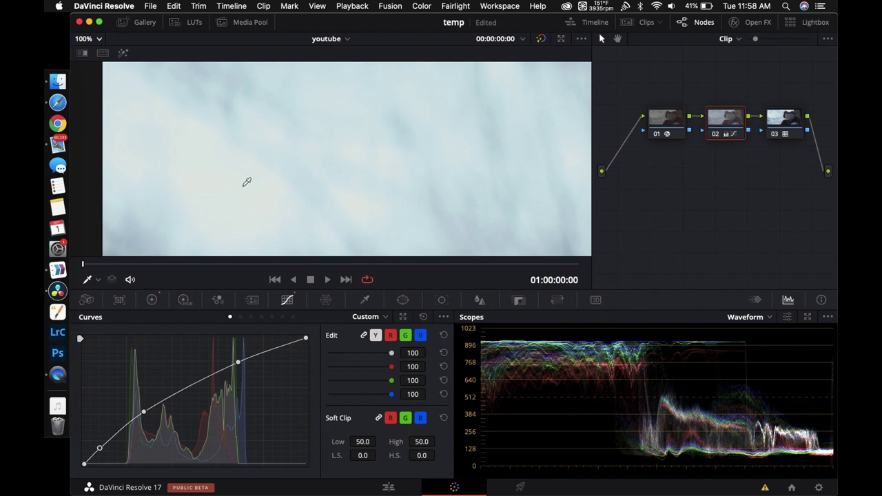
Check frame 01:00:03:20 and the first frame, then add a Custom curve point sampled from the image.
key("Down")
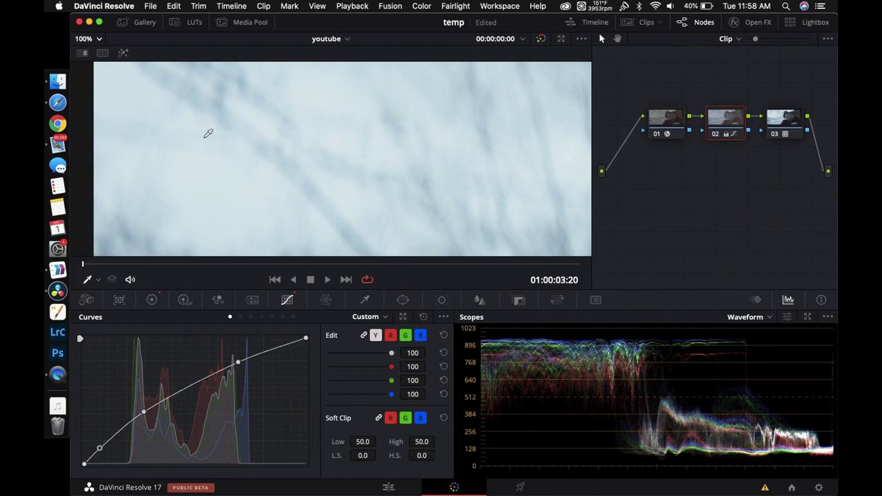
key("Home")
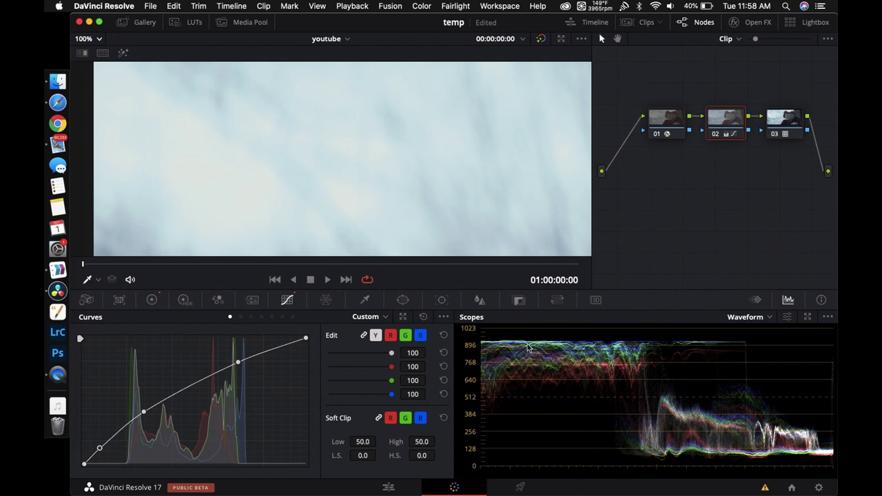
left_click(216, 152)
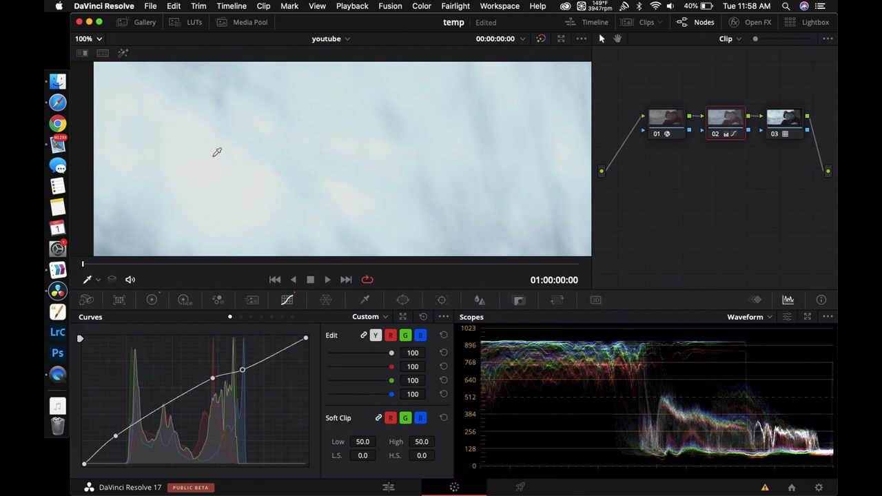
key("Down")
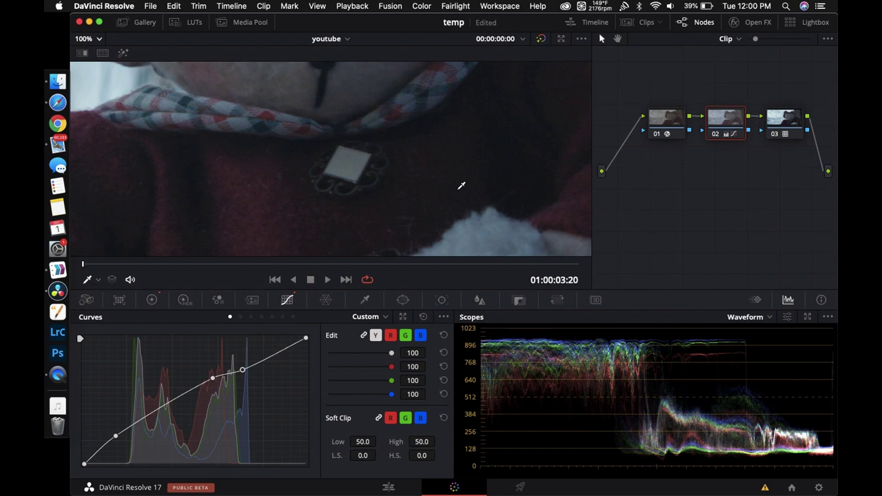
Return to 01:00:00:00 with the smoother shadow-lifting curve restored.
key("Home")
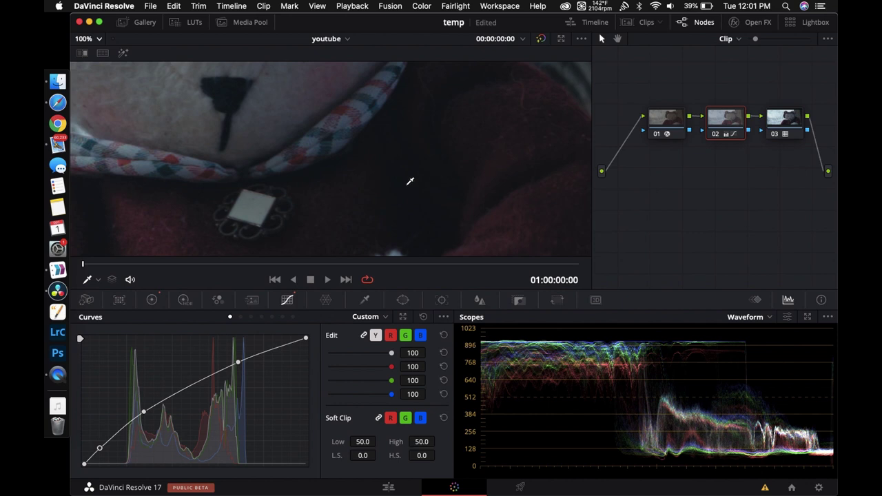
scroll(411, 182, "left", 10)
scroll(410, 181, "left", 4)
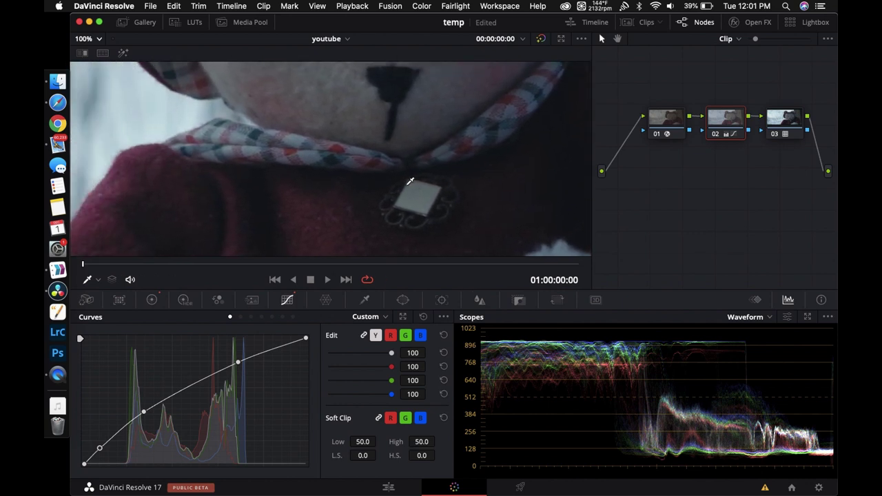
left_click(92, 39)
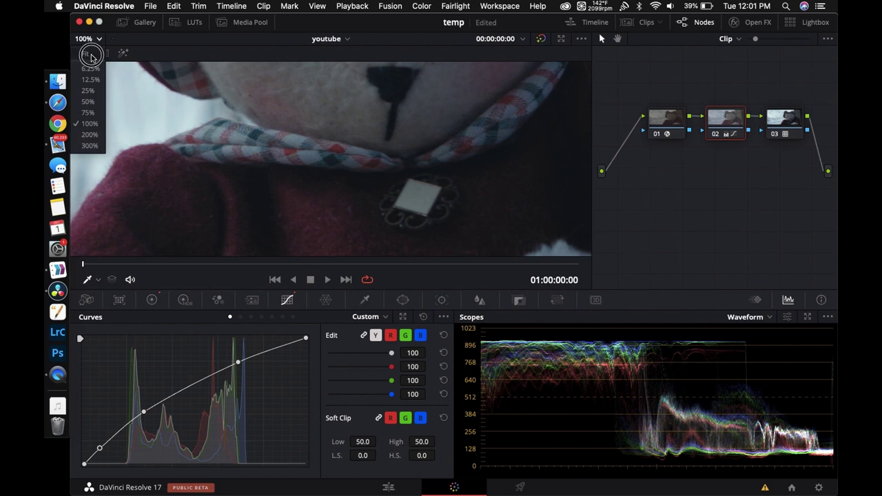
Fit the whole teddy bear in the viewer to review node 02's curve grade.
left_click(88, 60)
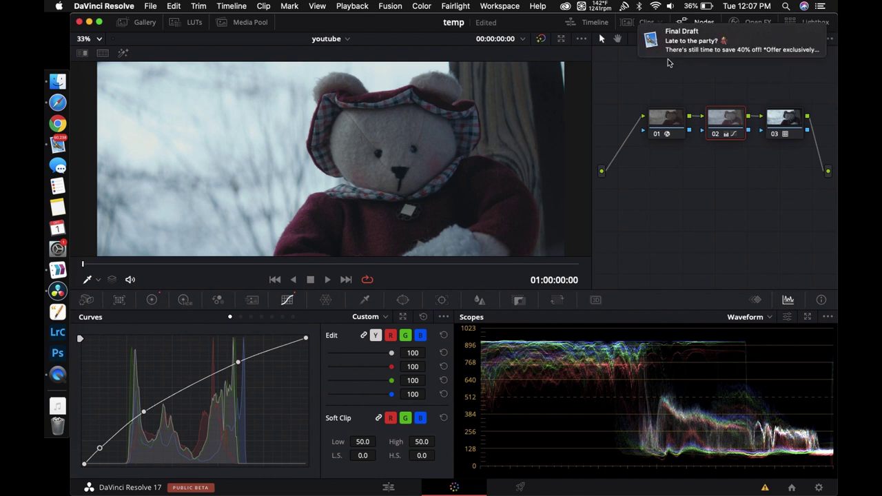
scroll(684, 58, "left", 3)
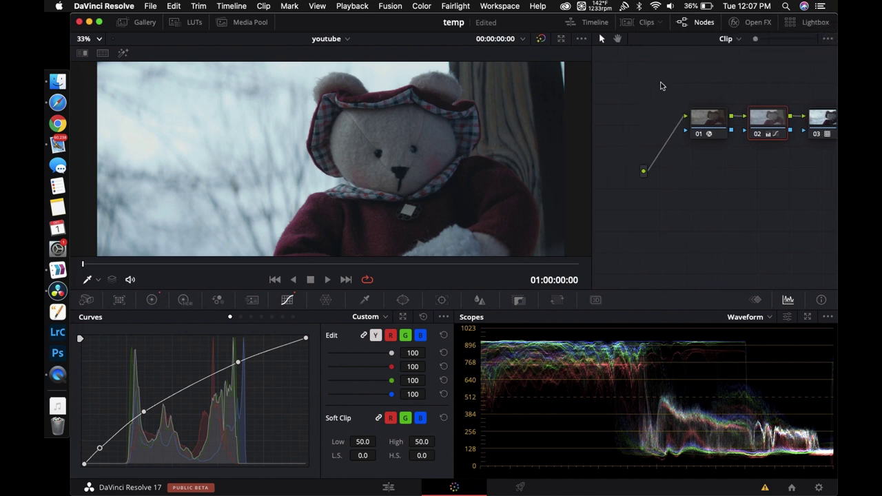